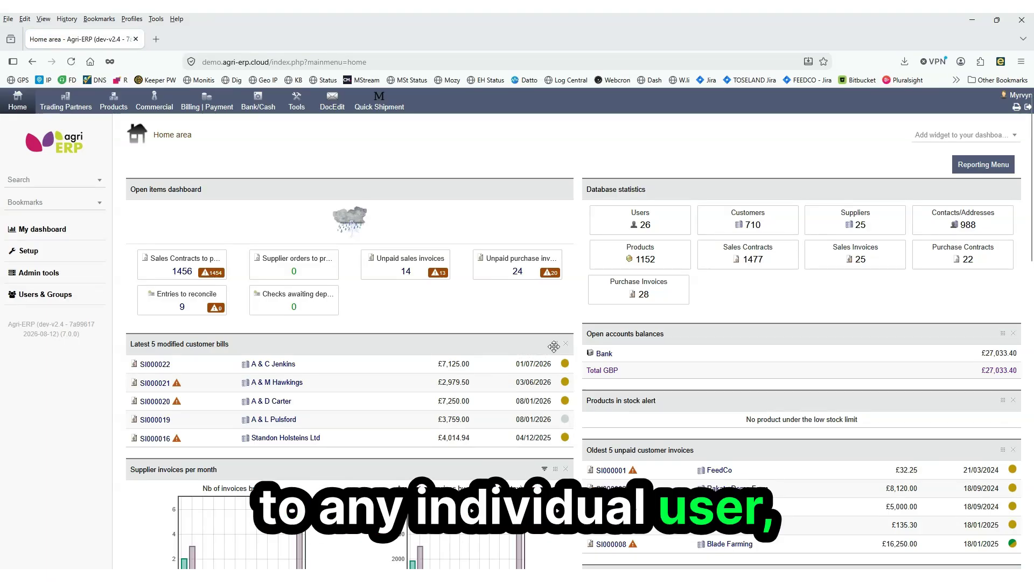
Rearrange the dashboard widgets, moving the latest customer bills widget into the right column below the open accounts balances
{"action": "left_click_drag", "start_coordinate": [556, 344], "coordinate": [994, 294]}
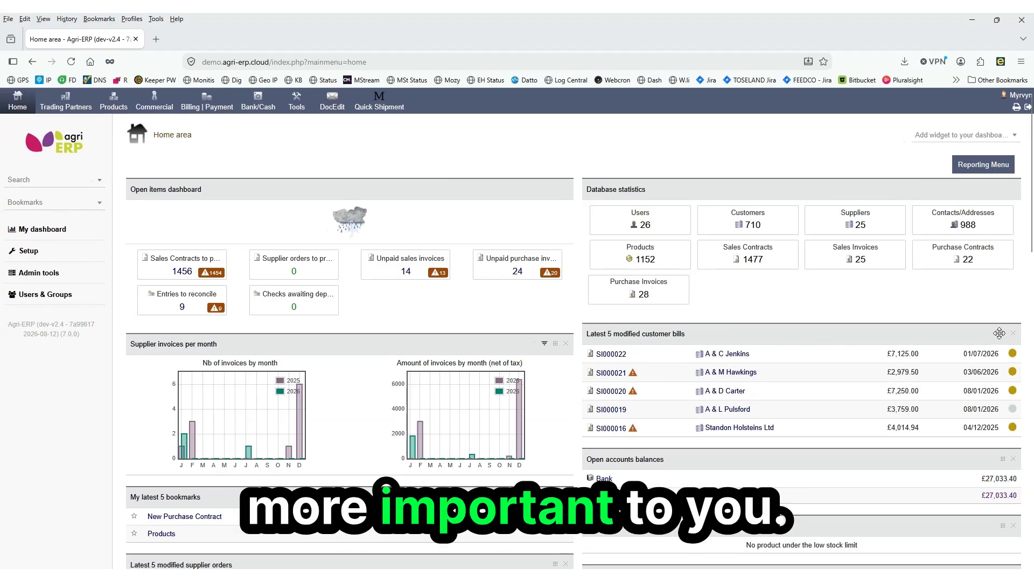
{"action": "left_click_drag", "start_coordinate": [1003, 334], "coordinate": [981, 194]}
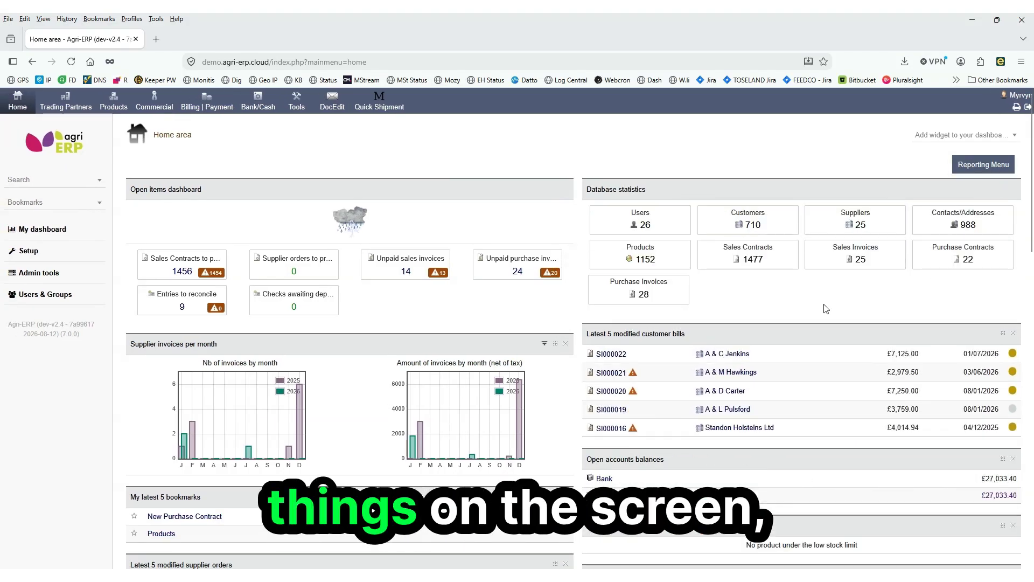
{"action": "left_click_drag", "start_coordinate": [1003, 458], "coordinate": [933, 333]}
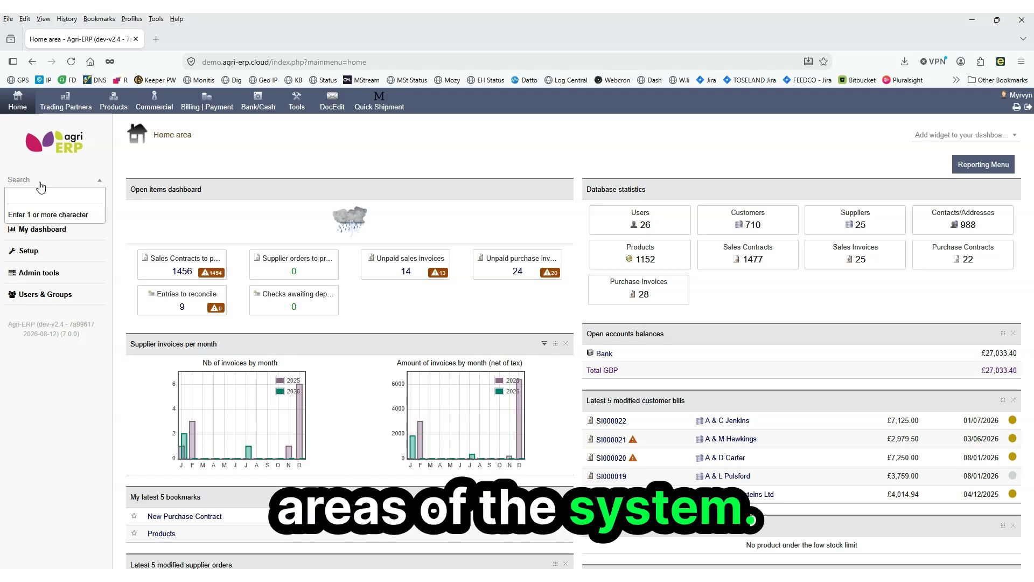
Search for "rakata" across trading partners using the sidebar search
{"action": "type", "text": "rakat"}
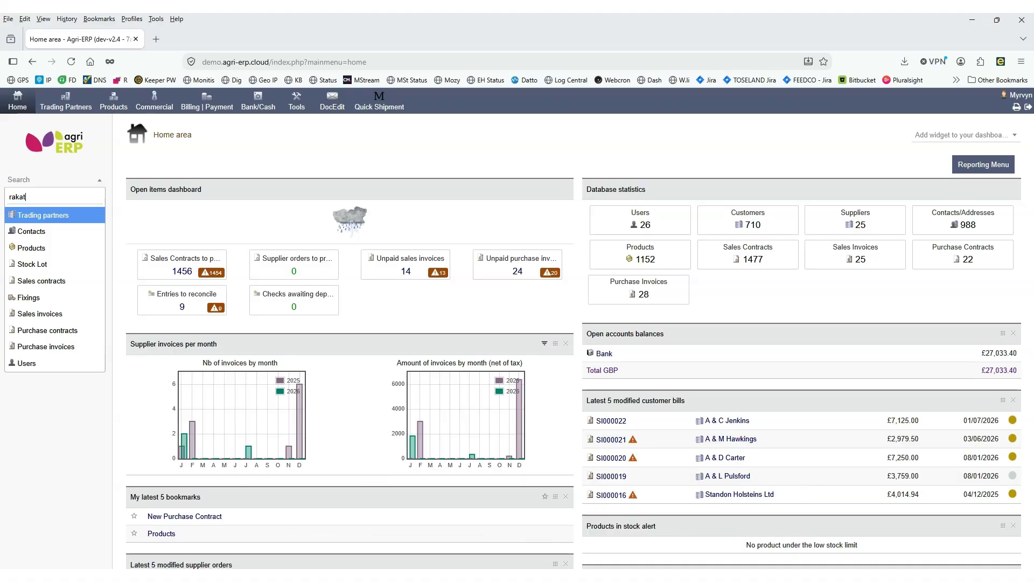
{"action": "type", "text": "a"}
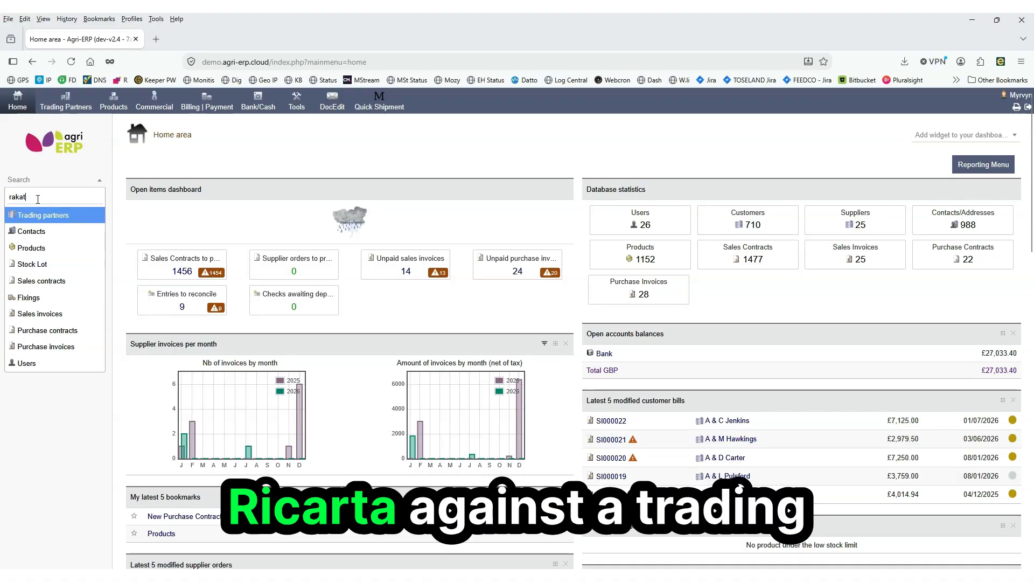
{"action": "left_click", "coordinate": [37, 221]}
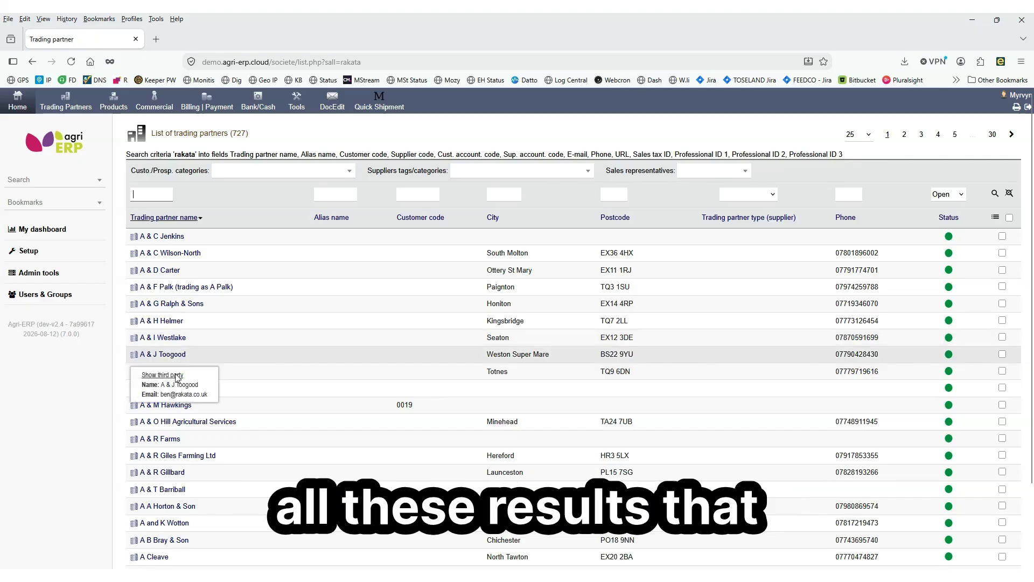
Browse the trading partner search results and the list heading
{"action": "scroll", "coordinate": [178, 302], "scroll_direction": "down", "scroll_amount": 3}
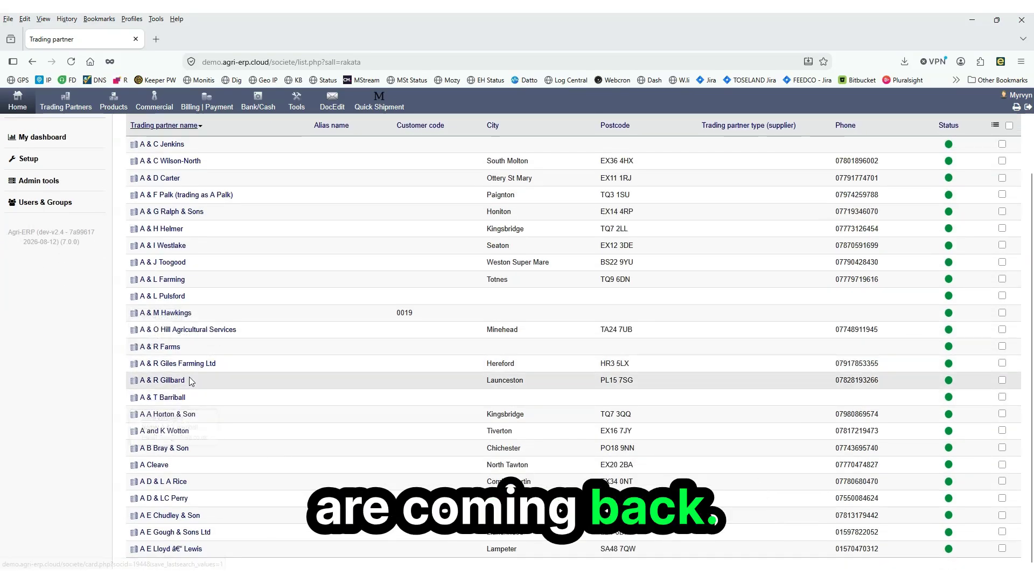
{"action": "scroll", "coordinate": [189, 377], "scroll_direction": "up", "scroll_amount": 3}
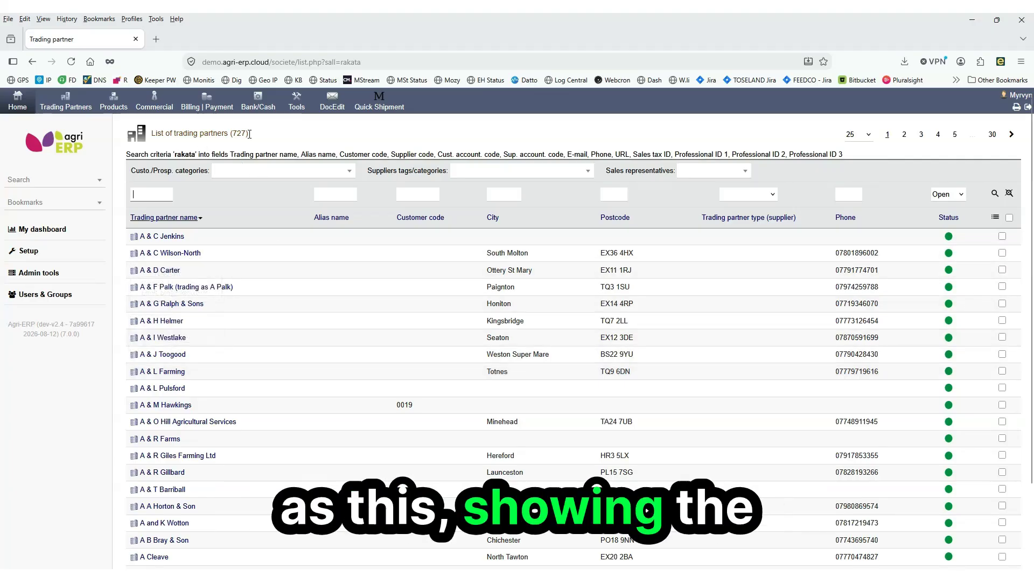
{"action": "left_click_drag", "start_coordinate": [250, 134], "coordinate": [209, 135]}
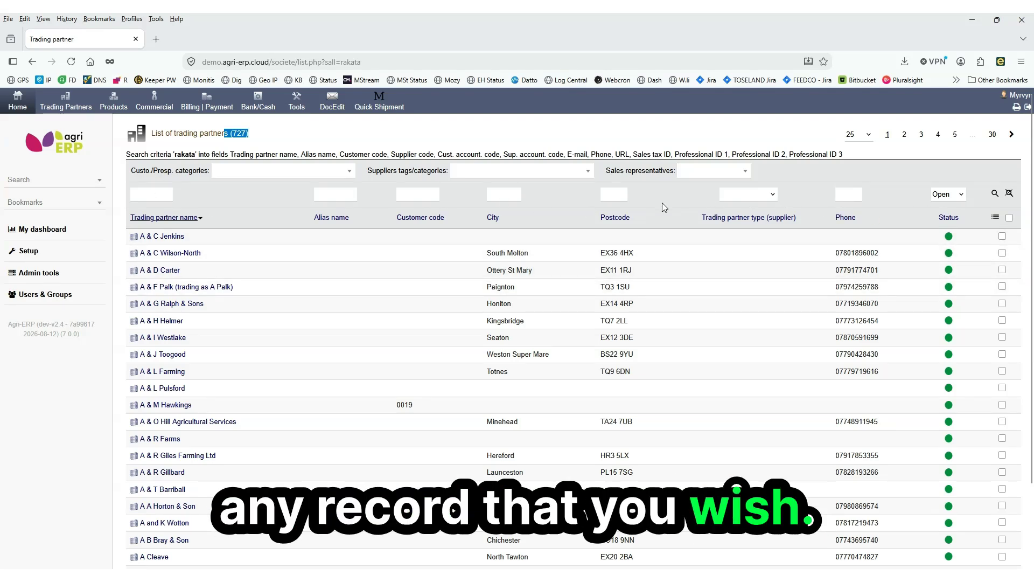
Open the Rakata Demo Farm trading partner from the trading partners area and view its contacts/addresses
{"action": "left_click", "coordinate": [75, 109]}
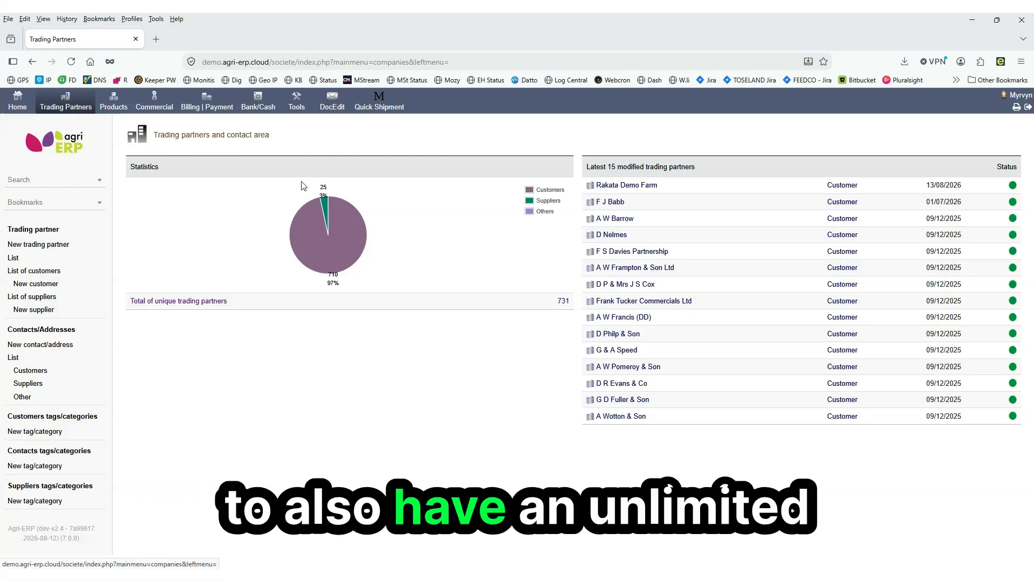
{"action": "left_click", "coordinate": [650, 189]}
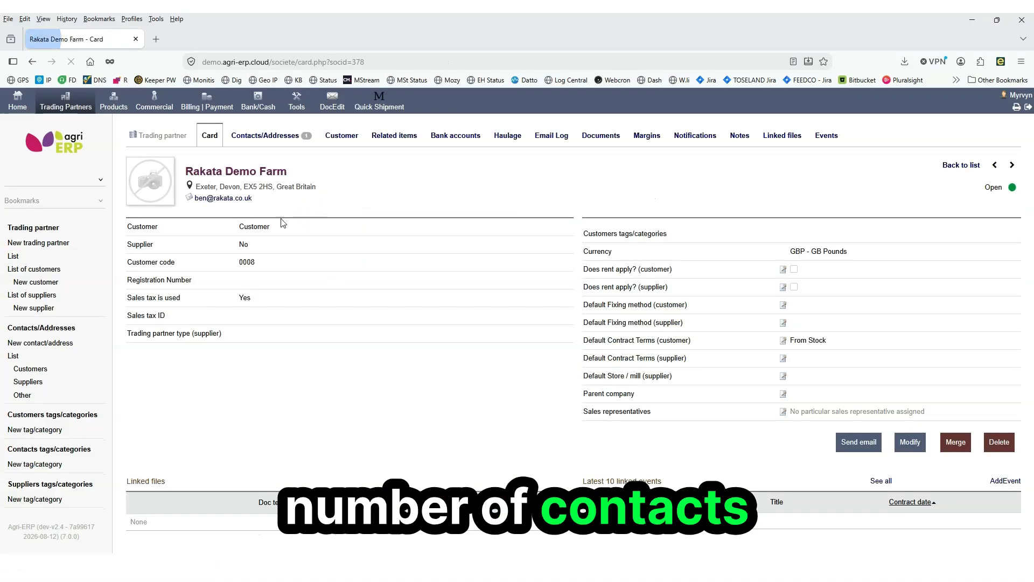
{"action": "left_click", "coordinate": [284, 135]}
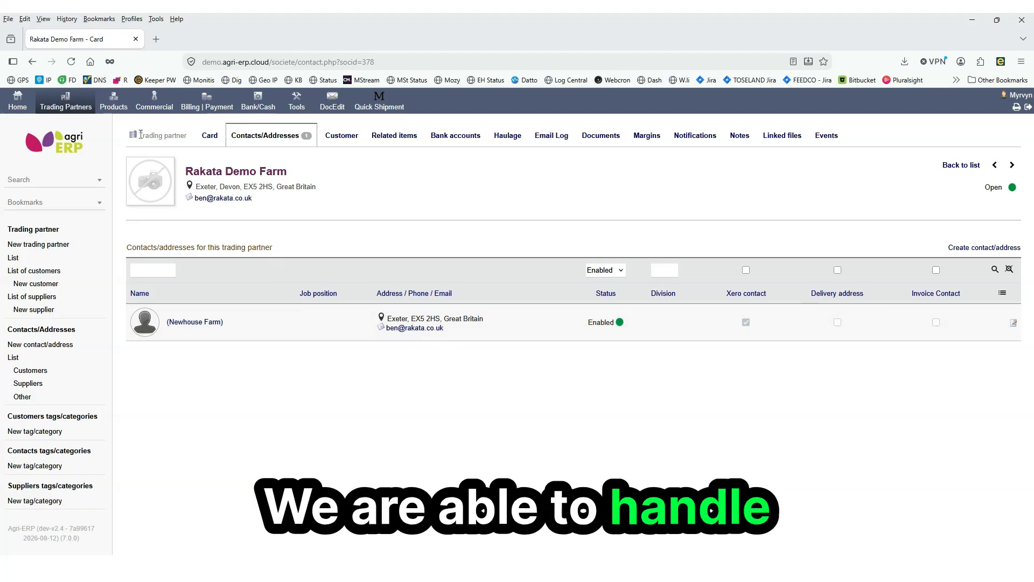
Go to the Commercial area and start a new sales contract
{"action": "left_click", "coordinate": [113, 102]}
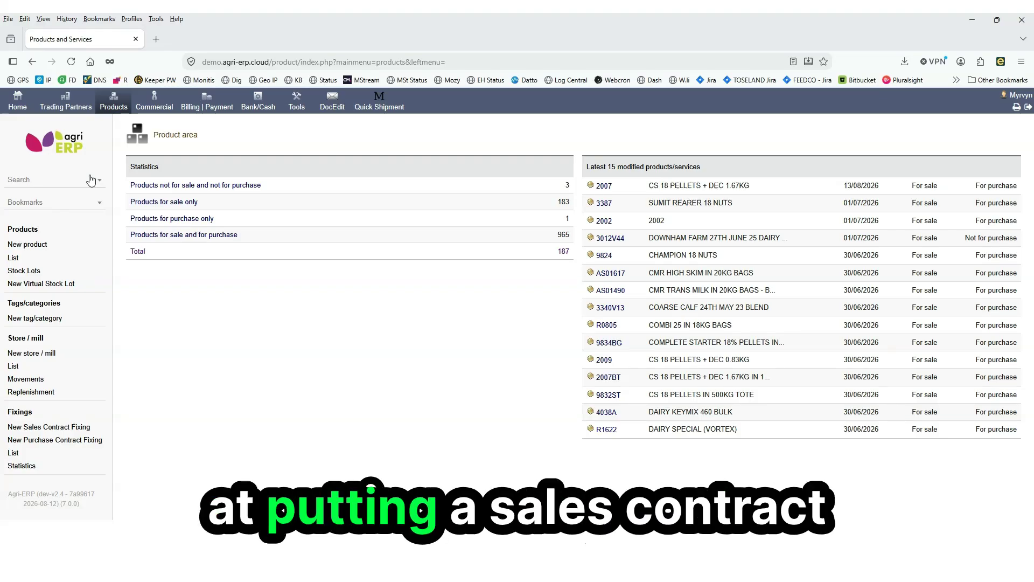
{"action": "left_click", "coordinate": [154, 108]}
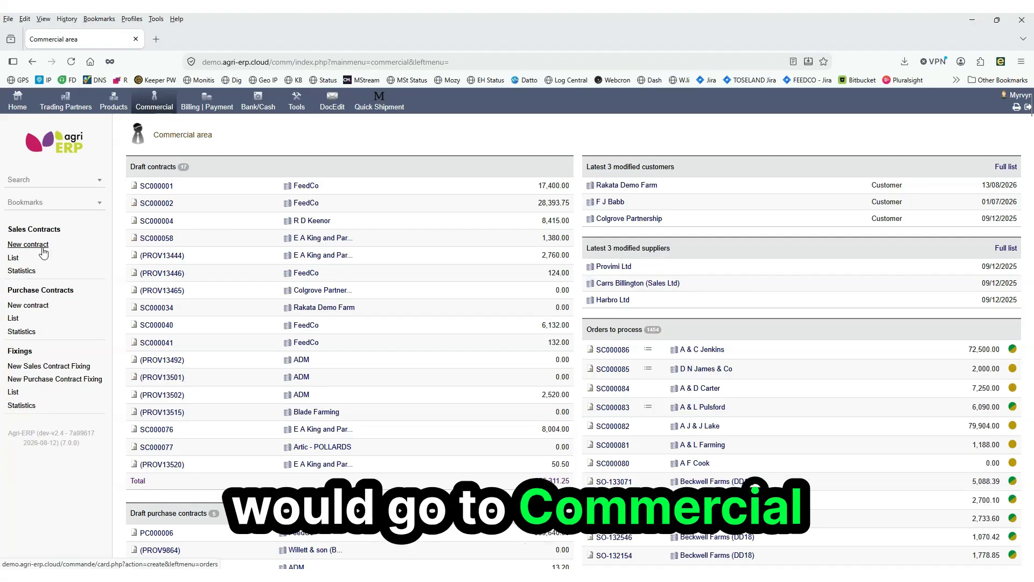
{"action": "left_click", "coordinate": [41, 247]}
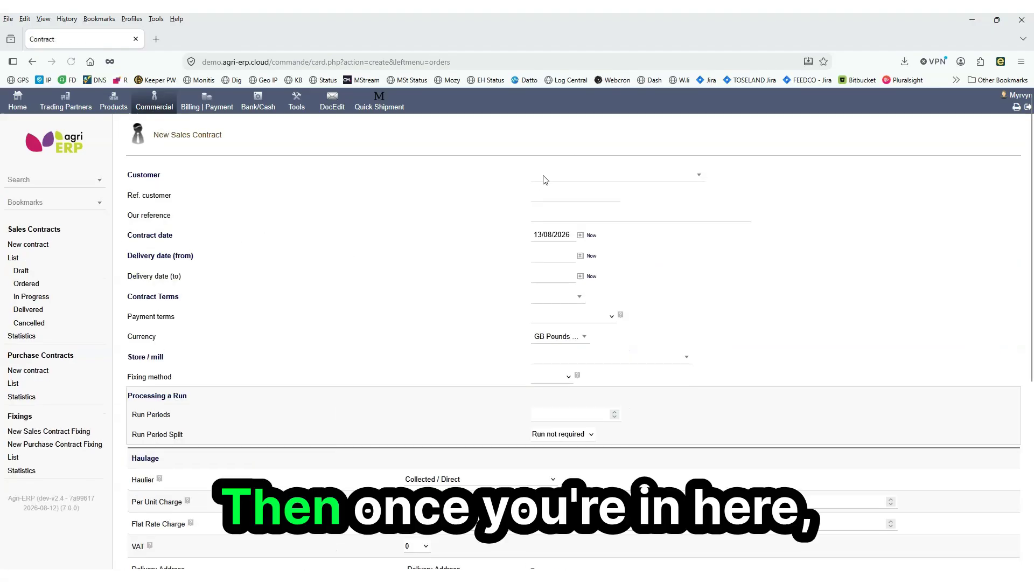
Choose B N G Farming as the customer by filtering the customer list for "farm"
{"action": "left_click", "coordinate": [471, 181]}
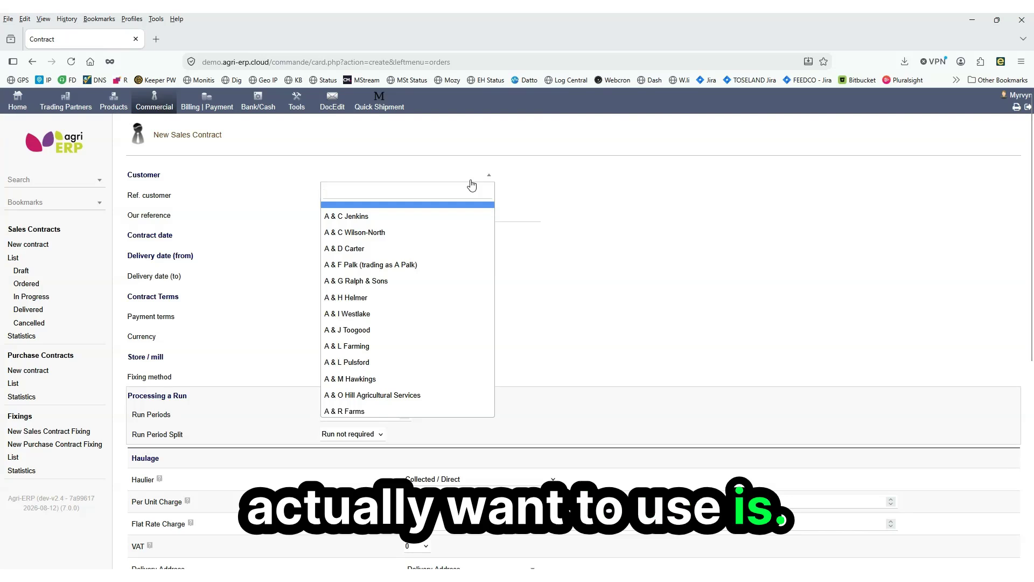
{"action": "type", "text": "farm"}
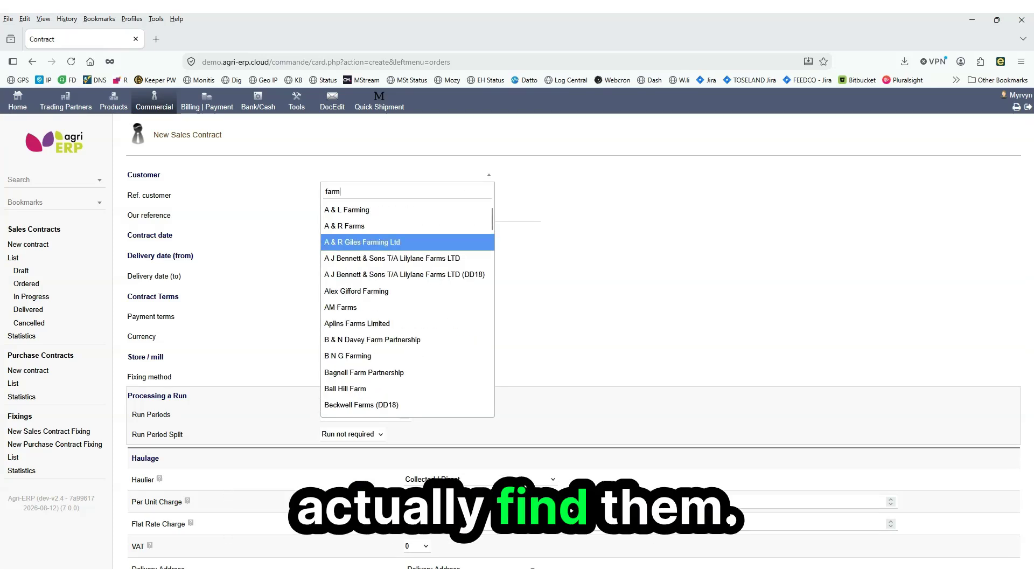
{"action": "left_click", "coordinate": [355, 355]}
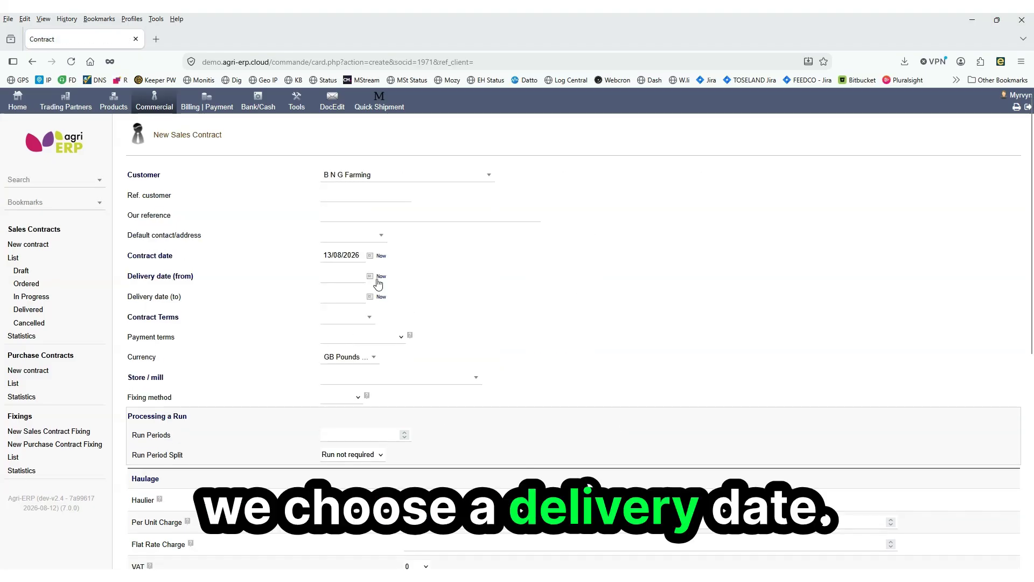
Set the delivery dates from 17/08/2026 to 18/08/2026
{"action": "left_click", "coordinate": [370, 276]}
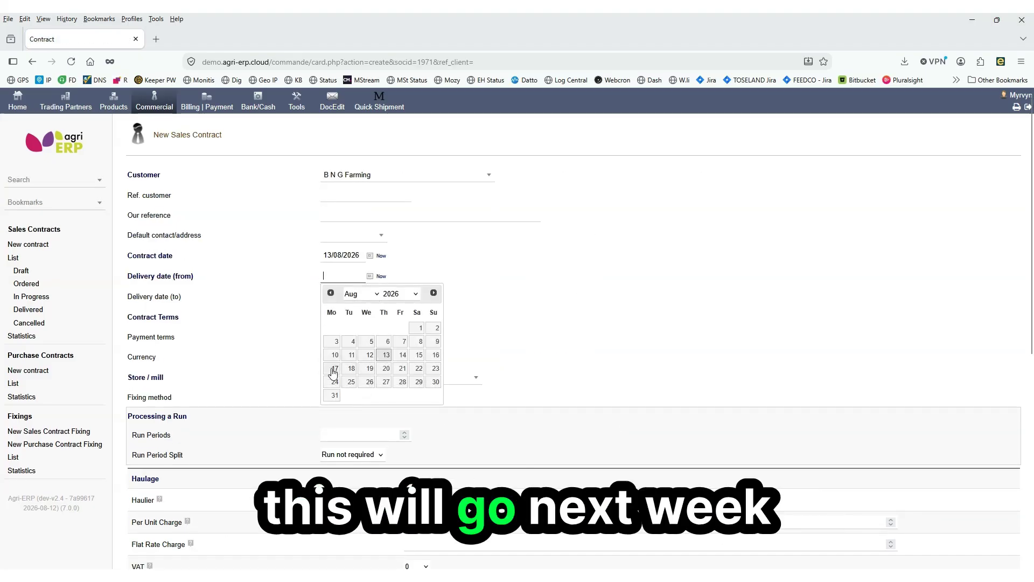
{"action": "left_click", "coordinate": [331, 369]}
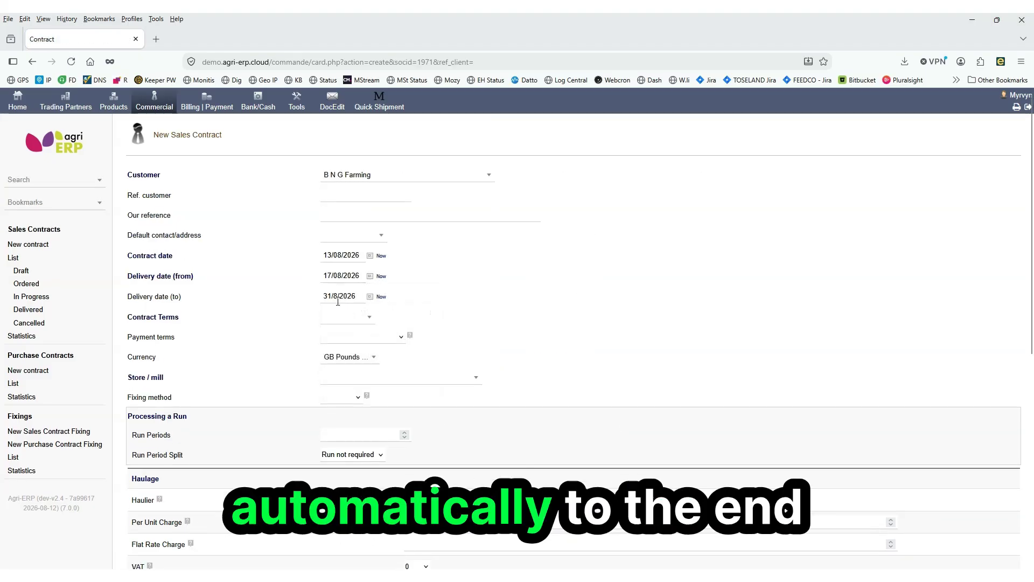
{"action": "left_click", "coordinate": [369, 296]}
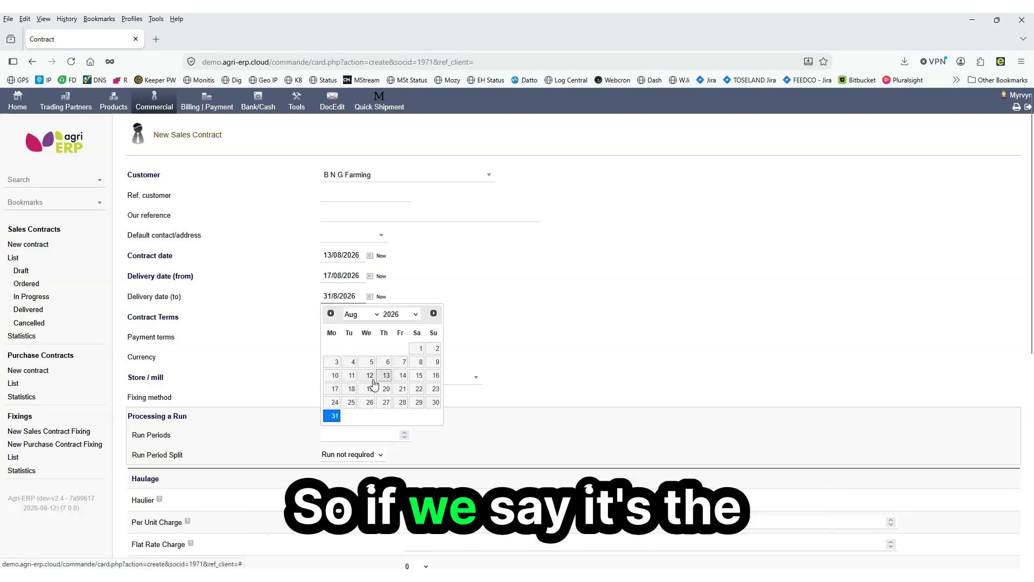
{"action": "left_click", "coordinate": [351, 389]}
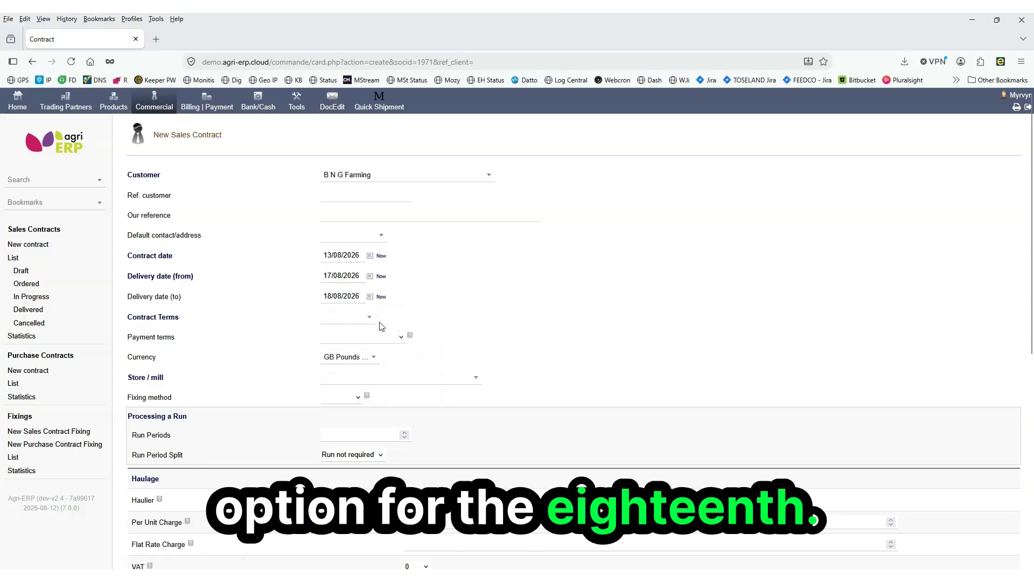
Set the contract terms to From Stock
{"action": "left_click", "coordinate": [363, 322]}
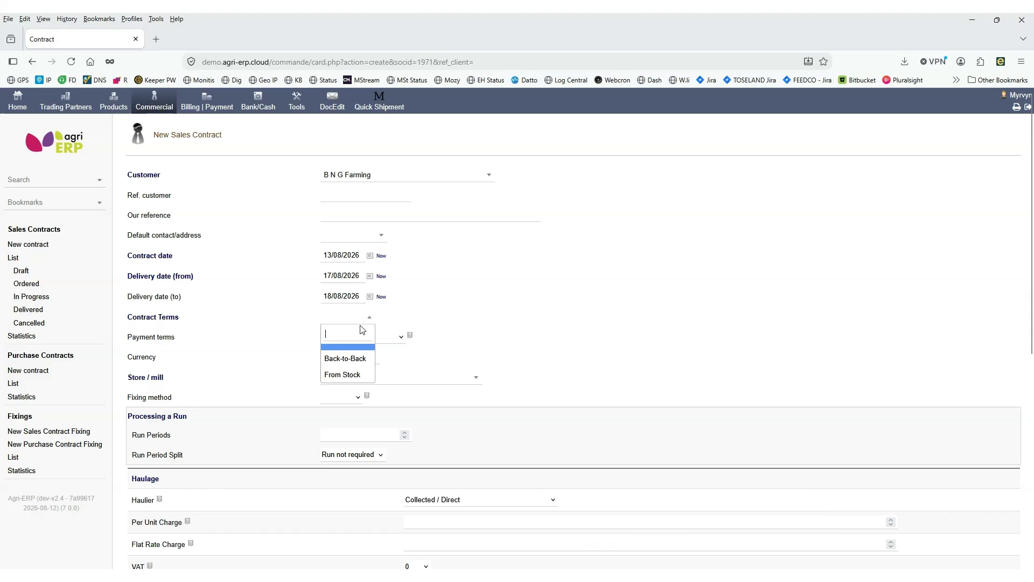
{"action": "left_click", "coordinate": [352, 372]}
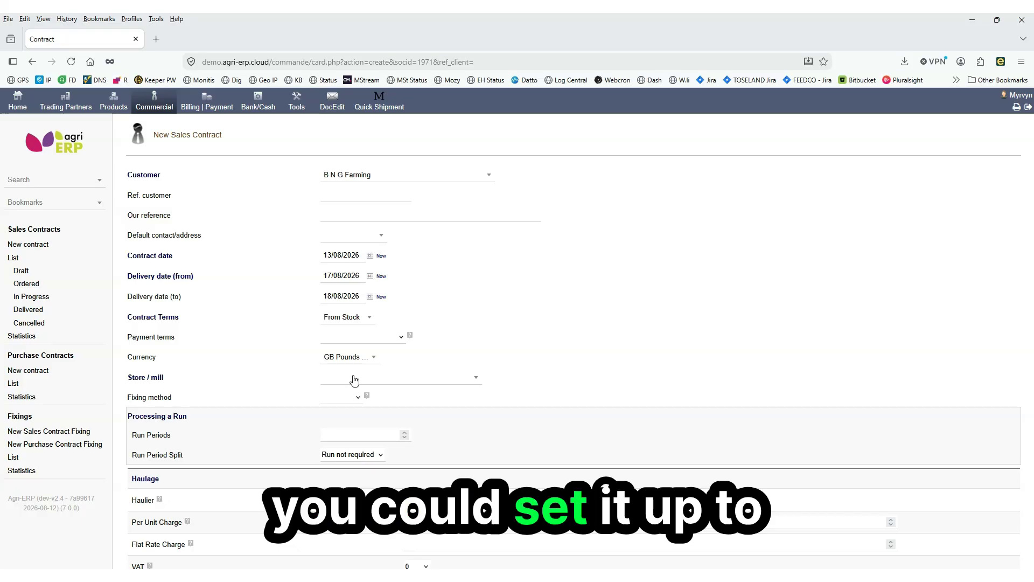
{"action": "left_click", "coordinate": [344, 322]}
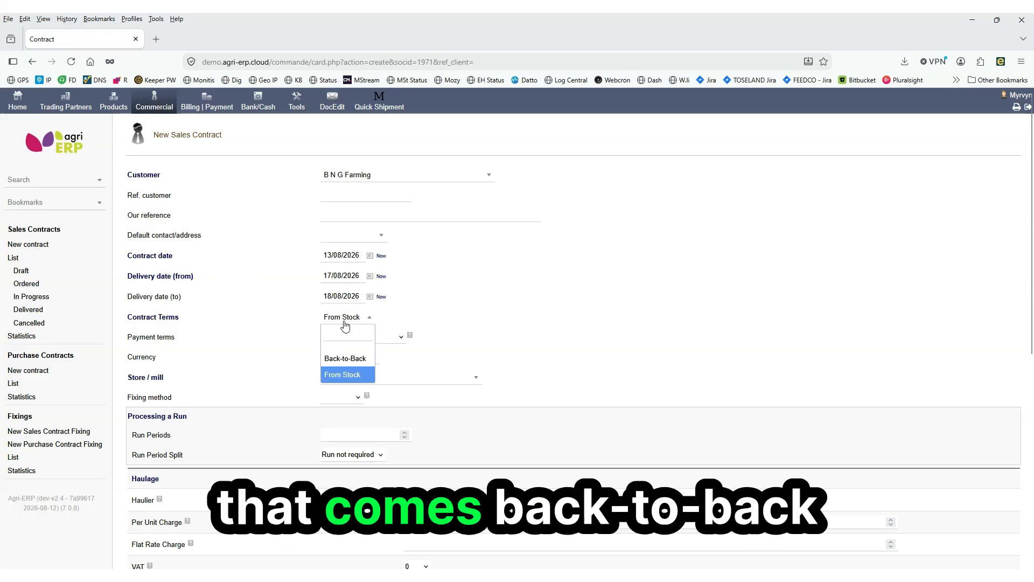
{"action": "left_click", "coordinate": [475, 315]}
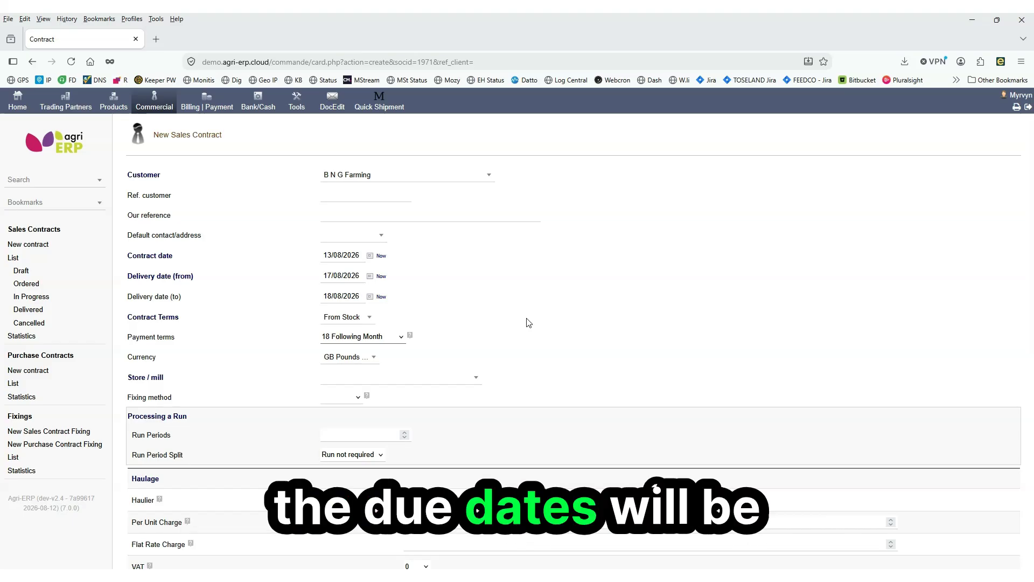
Set the store/mill to ADM
{"action": "left_click", "coordinate": [456, 381]}
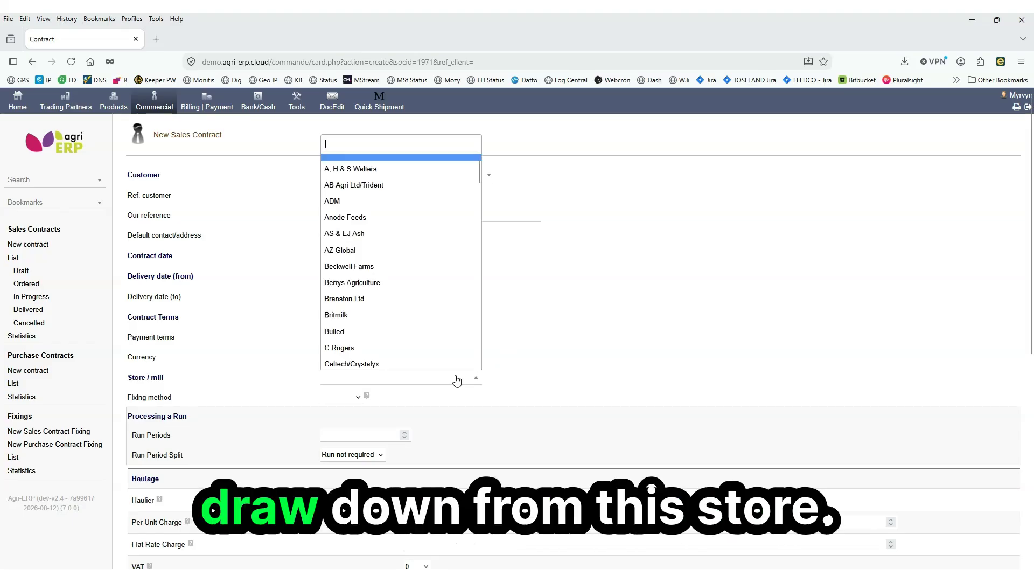
{"action": "left_click", "coordinate": [383, 201]}
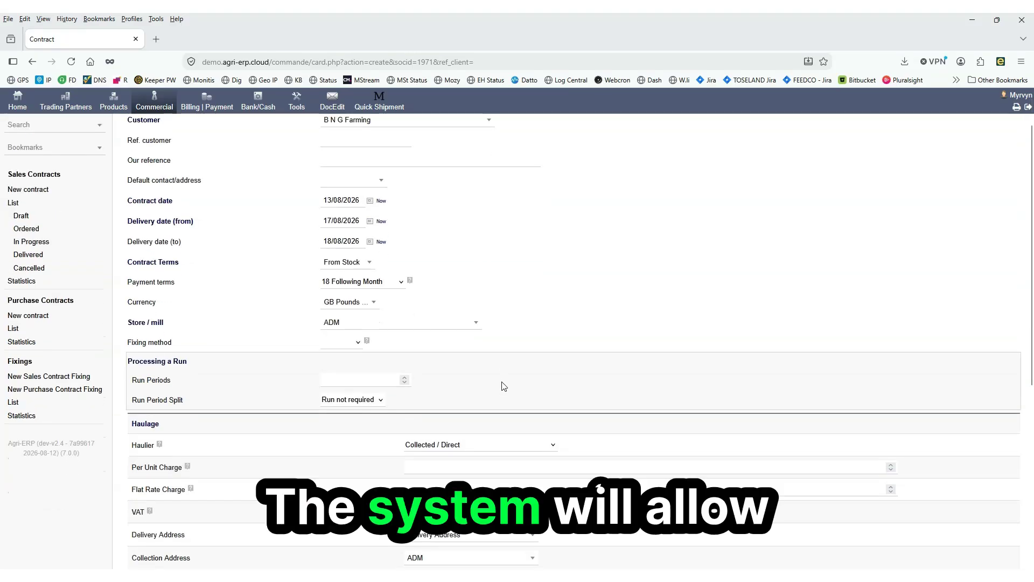
Review the haulage and agency sections, checking the agent, payment basis and payment method options
{"action": "scroll", "coordinate": [501, 383], "scroll_direction": "down", "scroll_amount": 1}
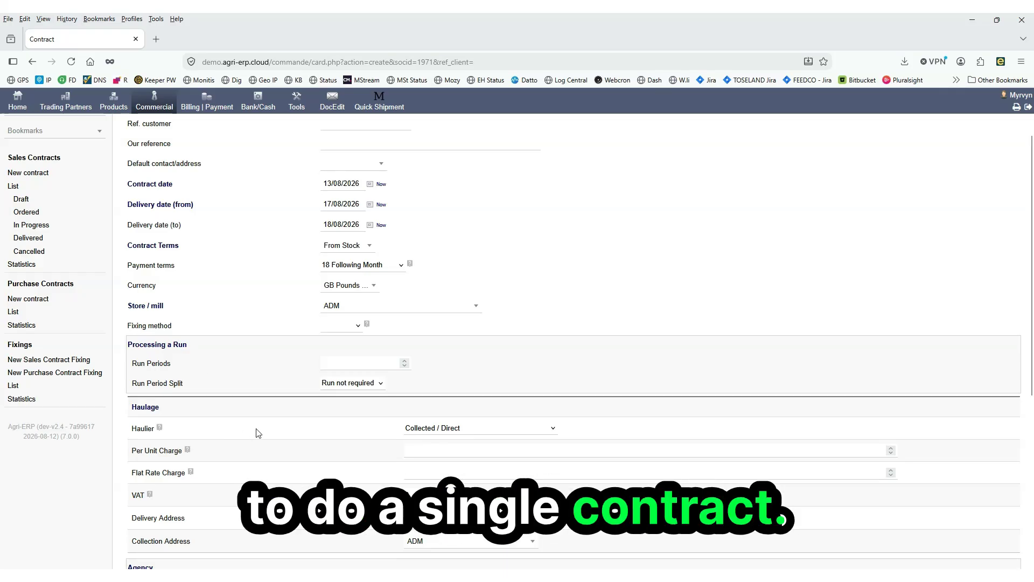
{"action": "scroll", "coordinate": [256, 431], "scroll_direction": "down", "scroll_amount": 2}
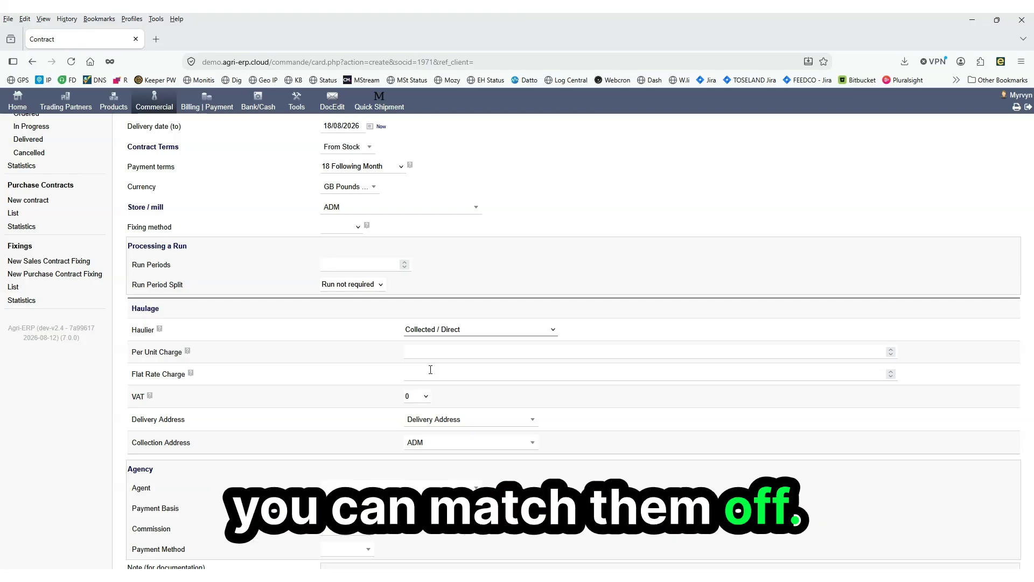
{"action": "scroll", "coordinate": [431, 421], "scroll_direction": "down", "scroll_amount": 3}
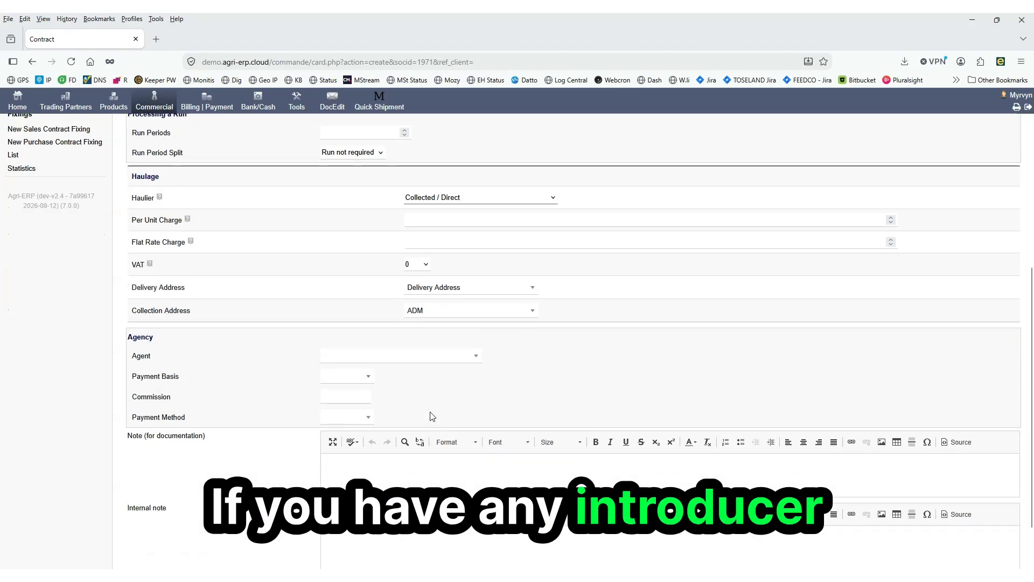
{"action": "left_click", "coordinate": [381, 358]}
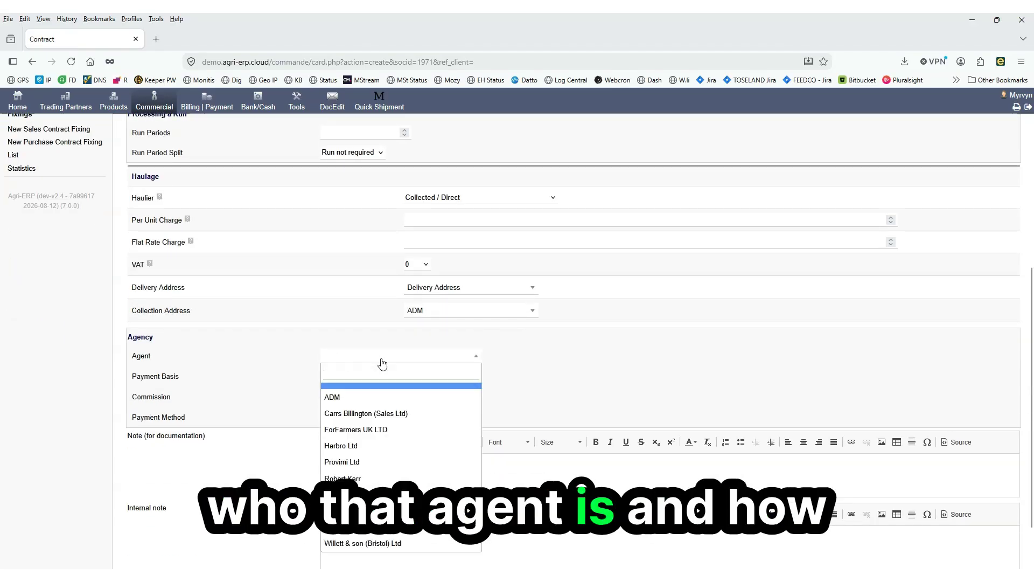
{"action": "left_click", "coordinate": [382, 362]}
{"action": "left_click", "coordinate": [337, 378]}
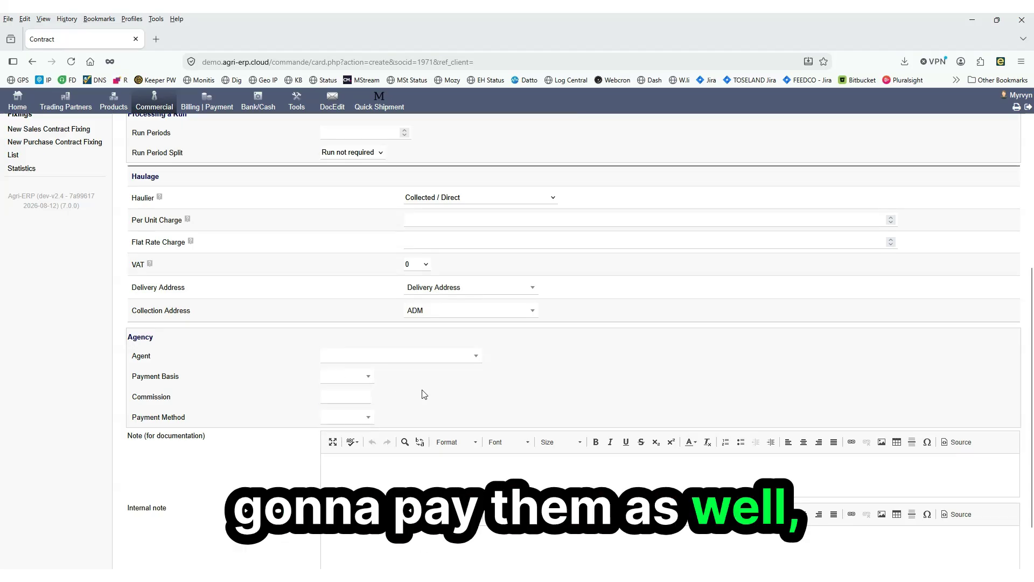
{"action": "left_click", "coordinate": [367, 416]}
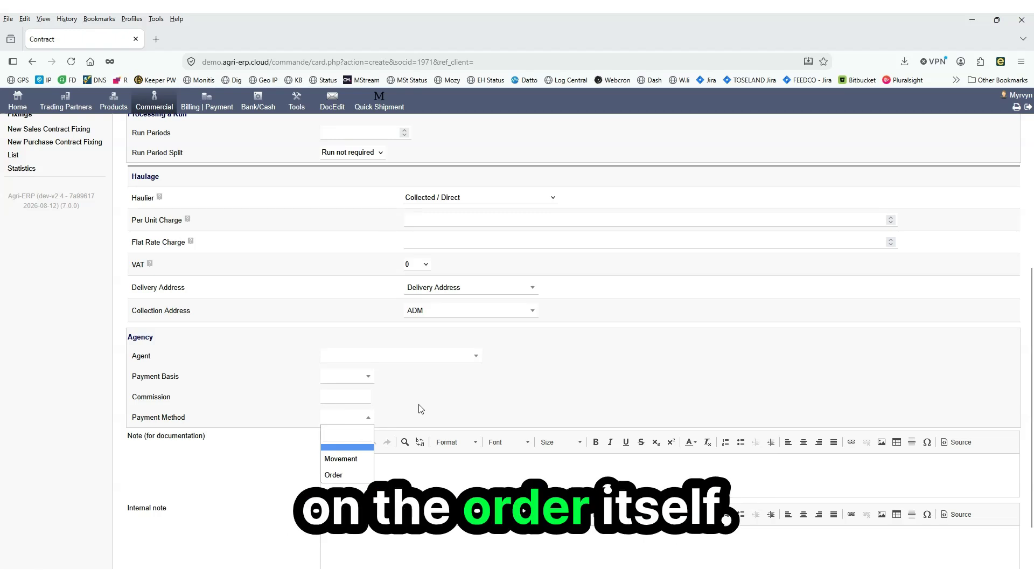
{"action": "scroll", "coordinate": [421, 409], "scroll_direction": "down", "scroll_amount": 2}
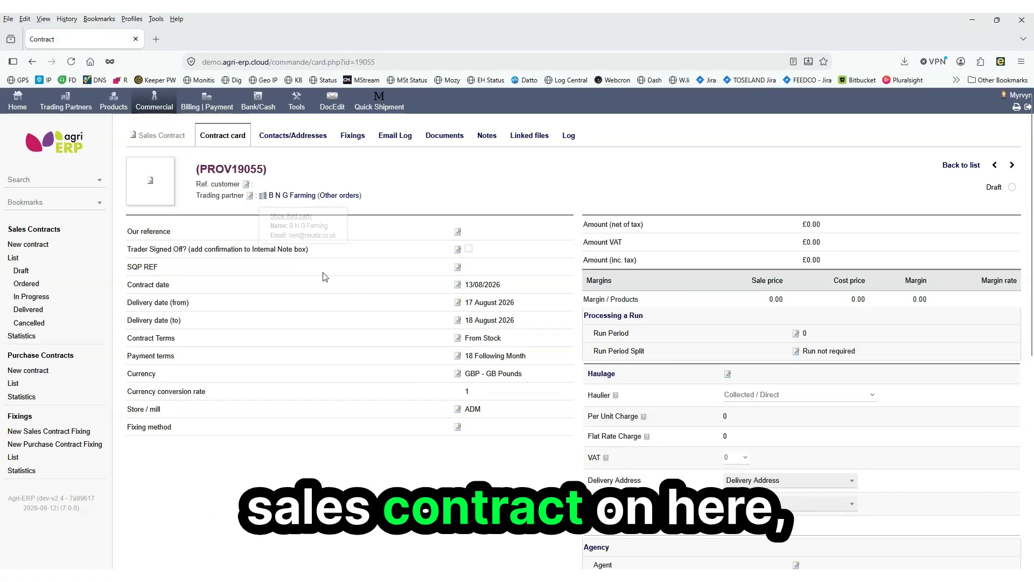
Add a contract line for R0315 - PROTECTED RAPE MEAL with a quantity of 29
{"action": "scroll", "coordinate": [369, 291], "scroll_direction": "down", "scroll_amount": 4}
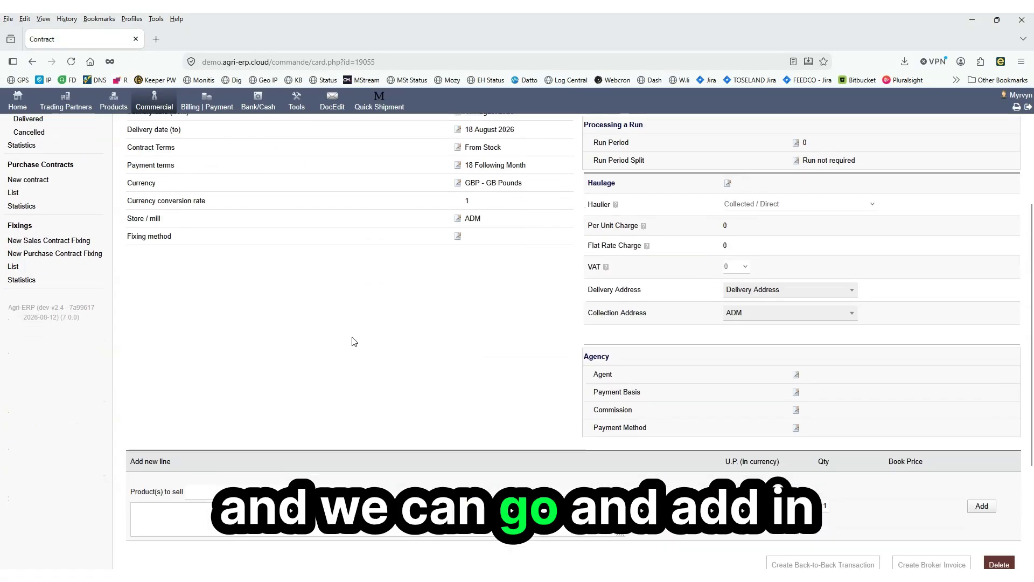
{"action": "left_click", "coordinate": [265, 492]}
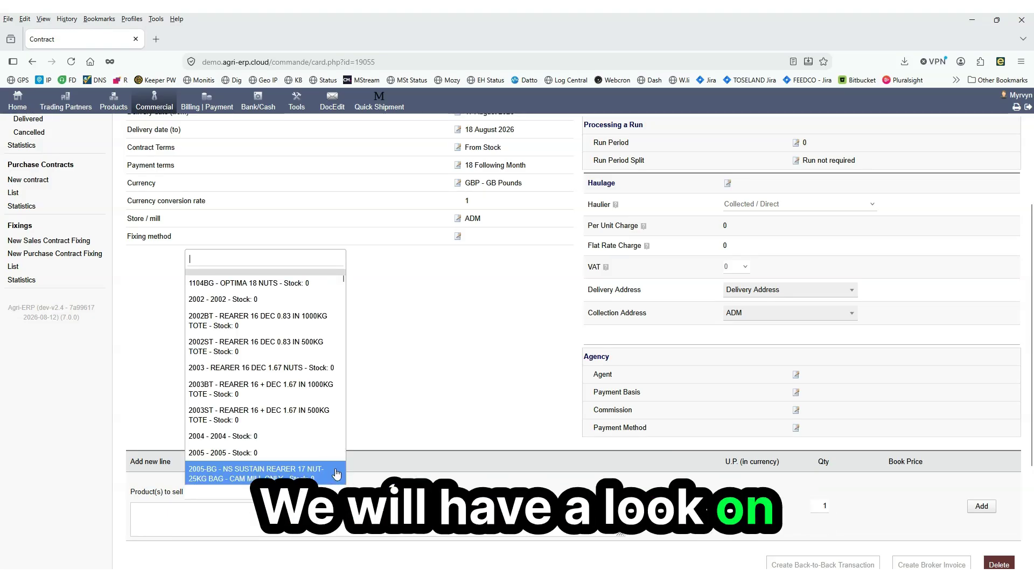
{"action": "type", "text": "rape"}
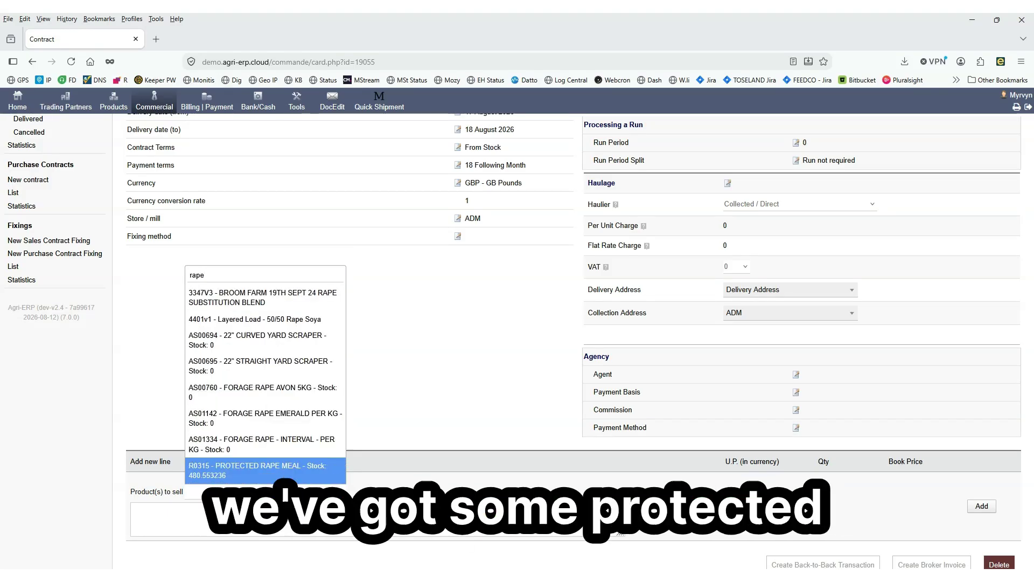
{"action": "left_click", "coordinate": [295, 470]}
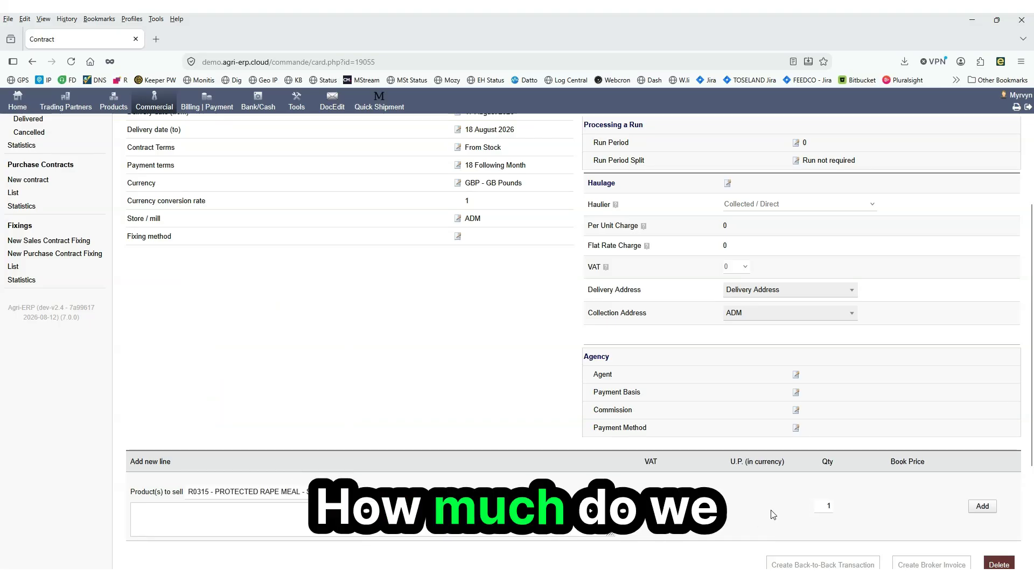
{"action": "type", "text": "29"}
{"action": "key", "text": "Return"}
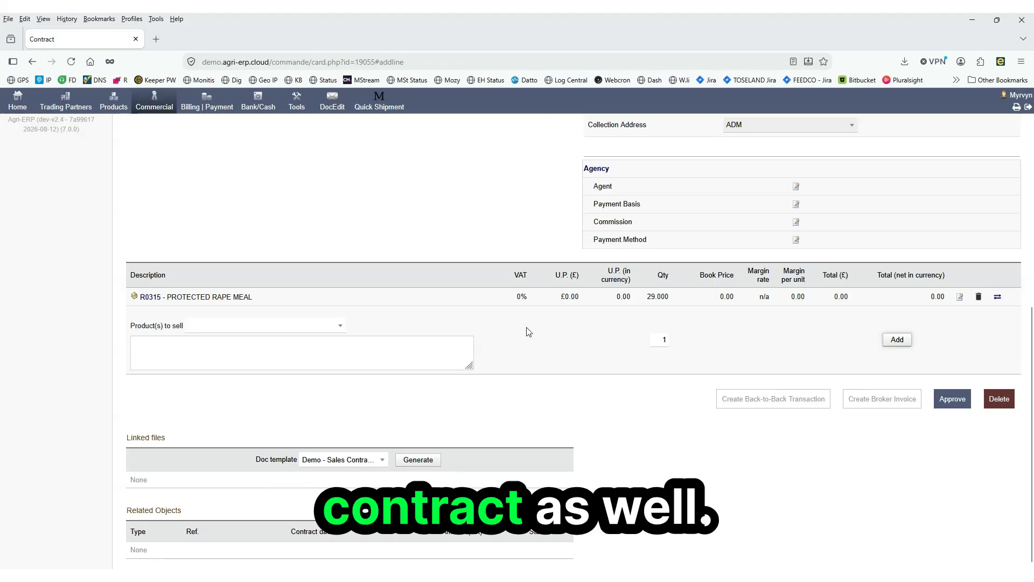
Edit the rape meal line, setting the unit price to 250 and the book price to 245
{"action": "left_click", "coordinate": [960, 299]}
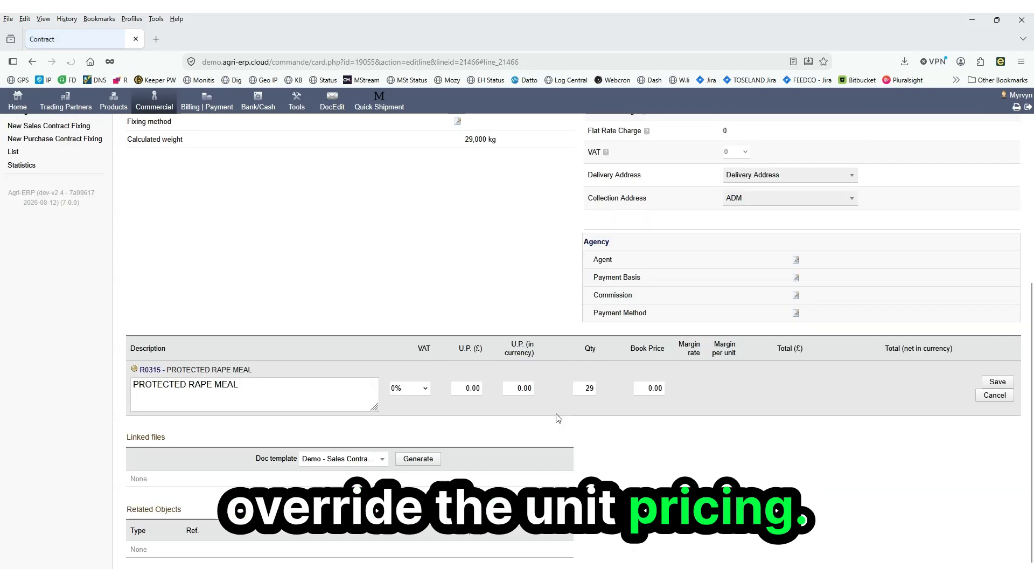
{"action": "type", "text": "250"}
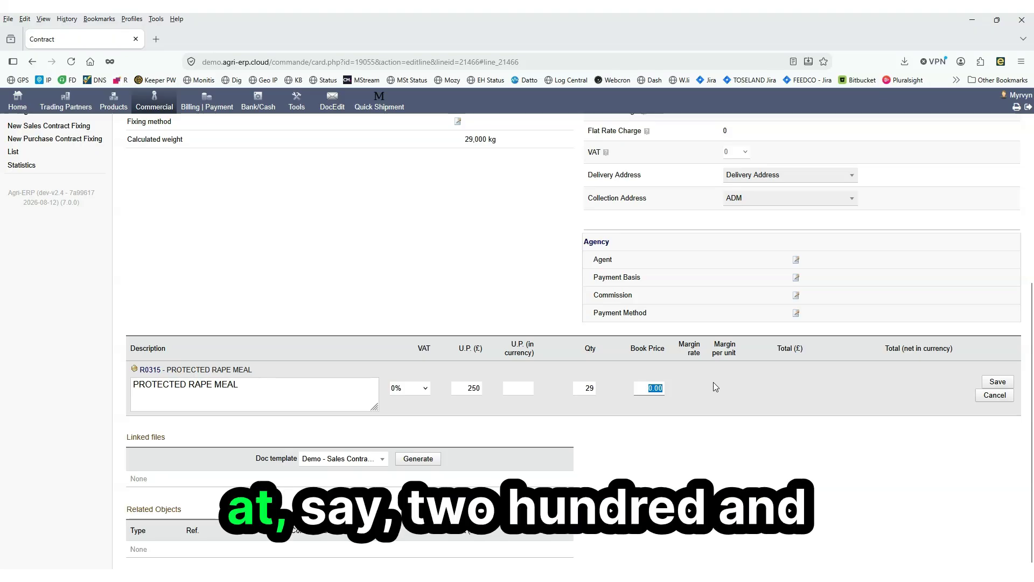
{"action": "type", "text": "245"}
{"action": "key", "text": "Return"}
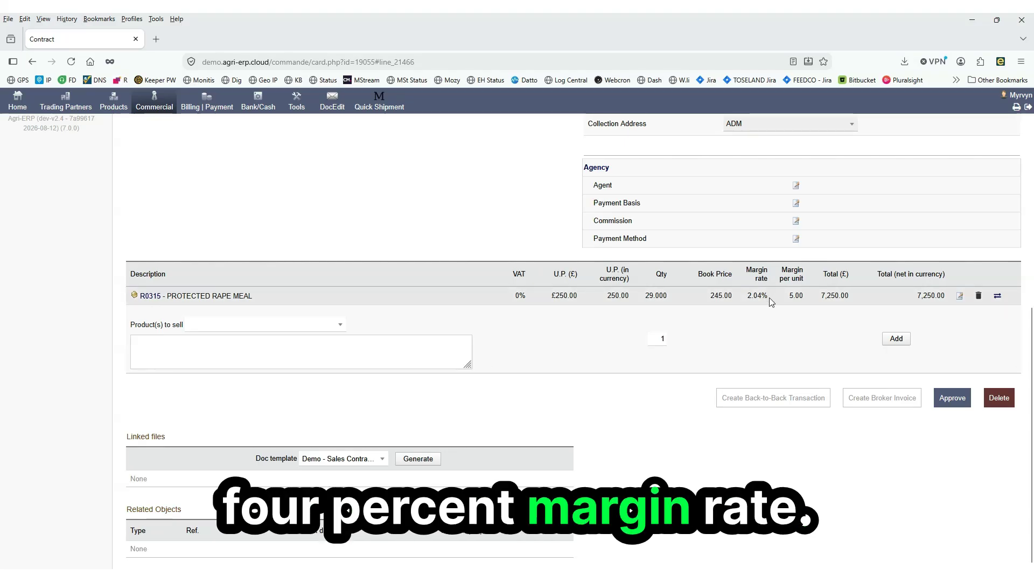
Approve the sales contract and confirm the validation
{"action": "scroll", "coordinate": [764, 344], "scroll_direction": "up", "scroll_amount": 3}
{"action": "scroll", "coordinate": [765, 335], "scroll_direction": "up", "scroll_amount": 5}
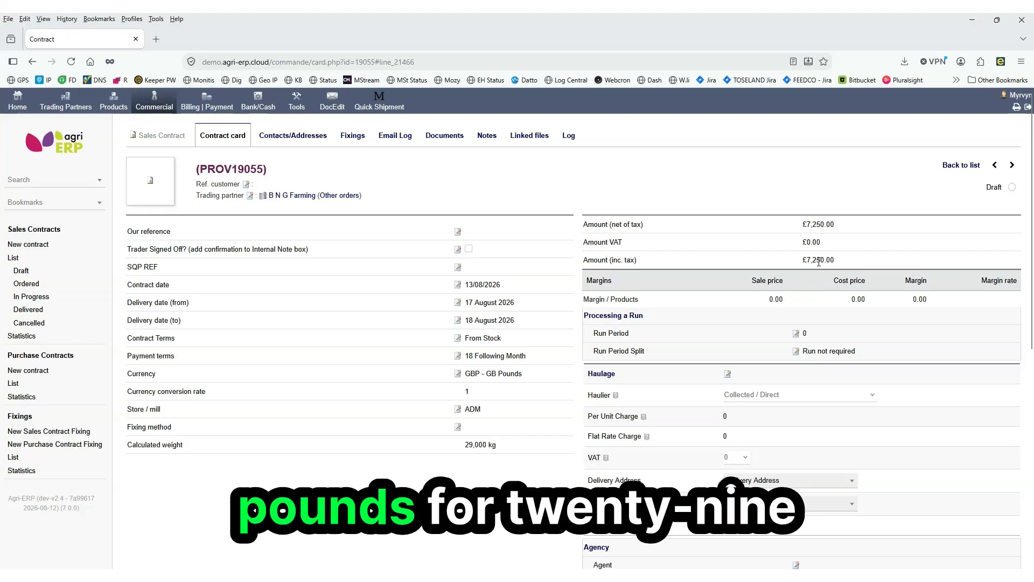
{"action": "scroll", "coordinate": [818, 262], "scroll_direction": "down", "scroll_amount": 3}
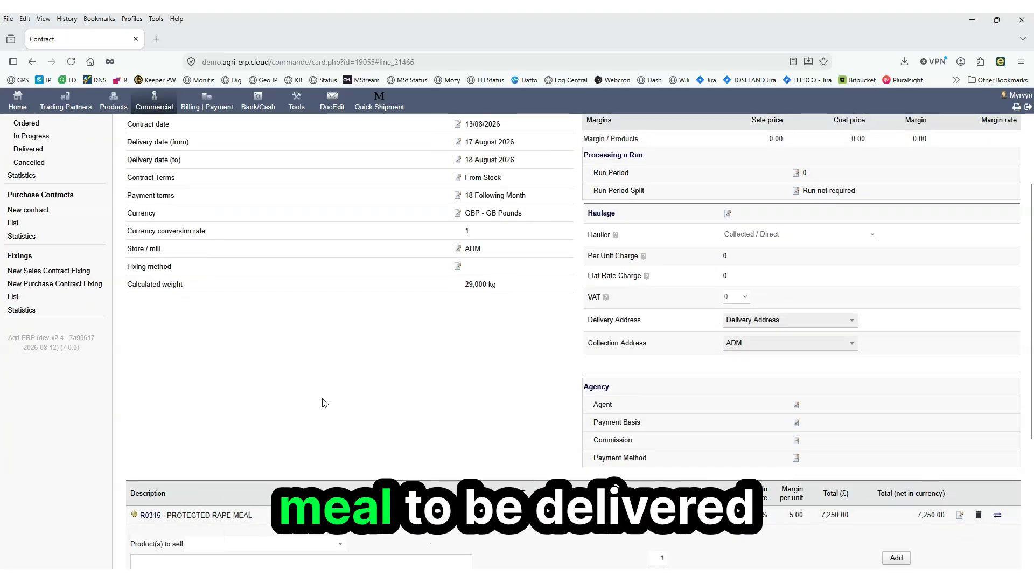
{"action": "scroll", "coordinate": [474, 213], "scroll_direction": "up", "scroll_amount": 1}
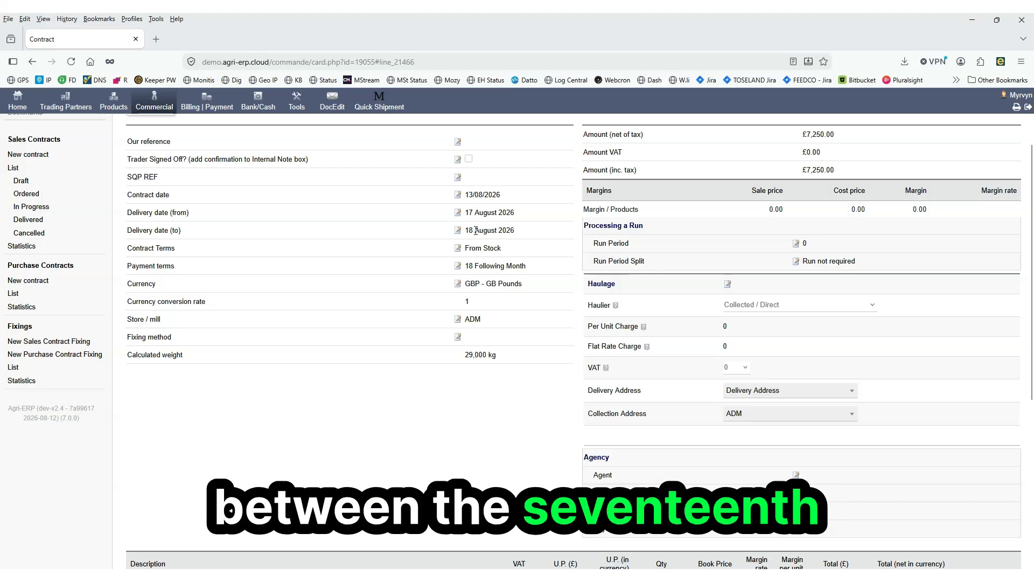
{"action": "scroll", "coordinate": [489, 272], "scroll_direction": "up", "scroll_amount": 2}
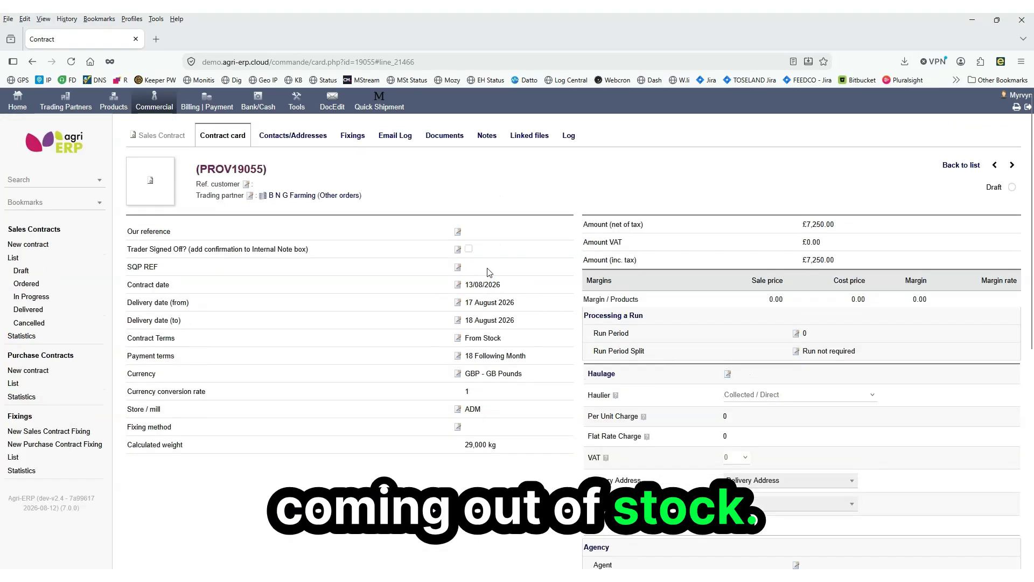
{"action": "scroll", "coordinate": [490, 275], "scroll_direction": "down", "scroll_amount": 5}
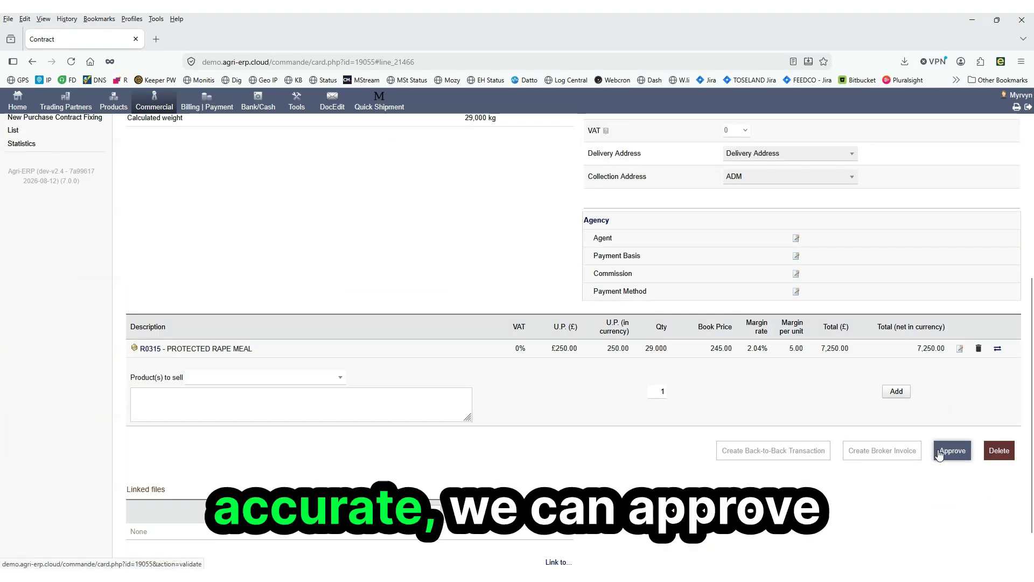
{"action": "left_click", "coordinate": [940, 454]}
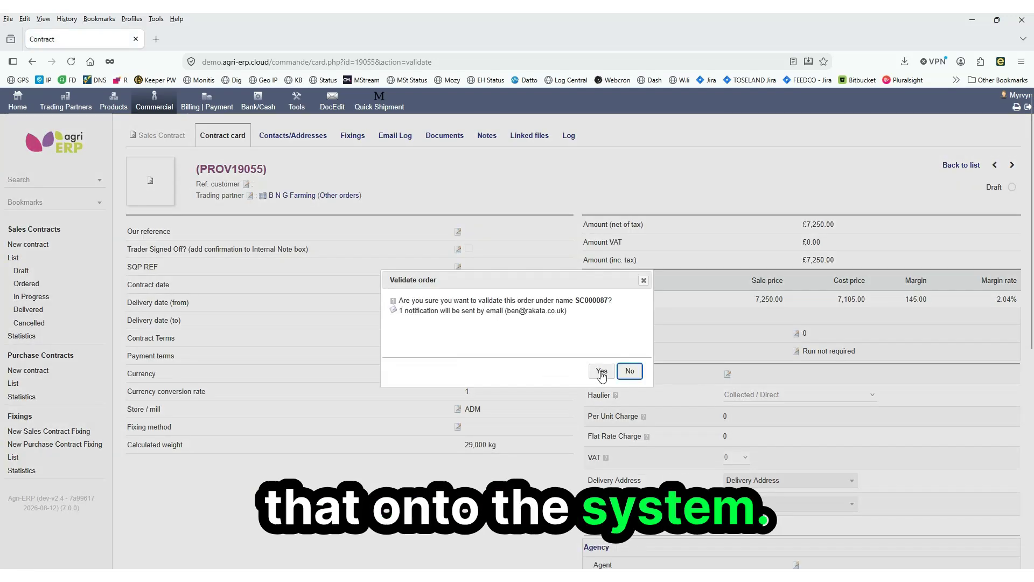
{"action": "left_click", "coordinate": [605, 371]}
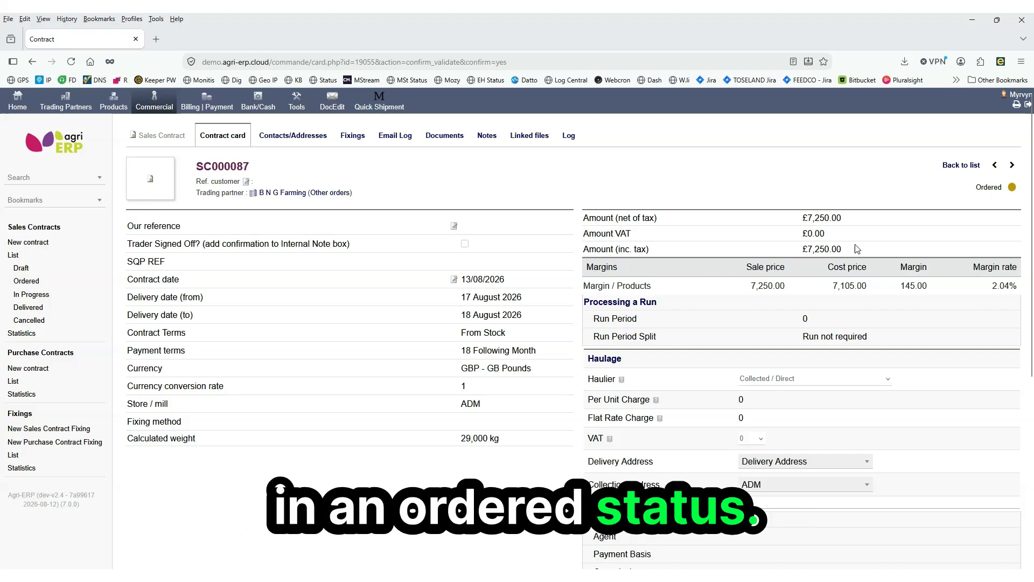
Generate the contract document using the Demo - Sales Contract template
{"action": "scroll", "coordinate": [856, 248], "scroll_direction": "down", "scroll_amount": 5}
{"action": "left_click", "coordinate": [349, 457]}
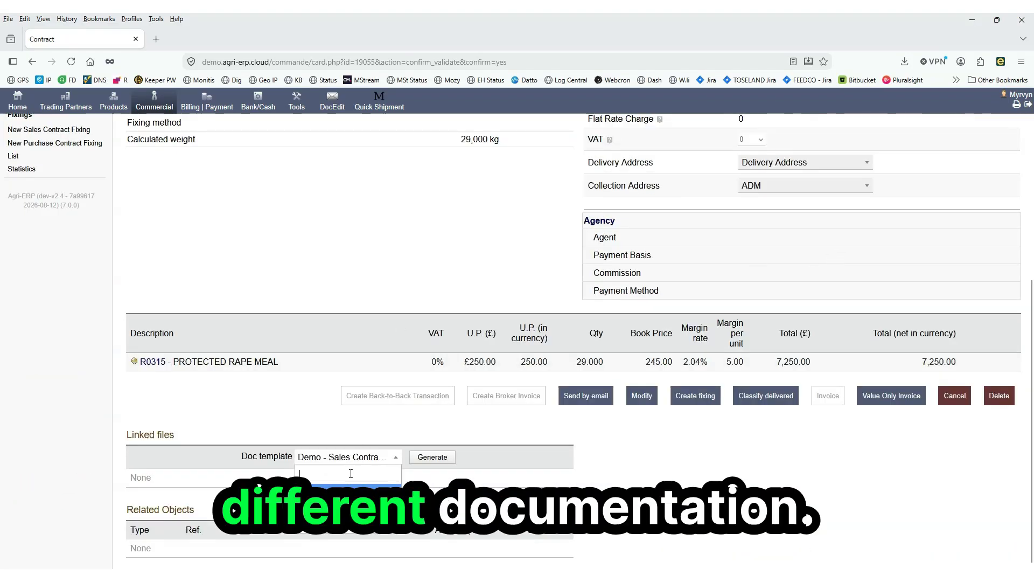
{"action": "left_click", "coordinate": [433, 458]}
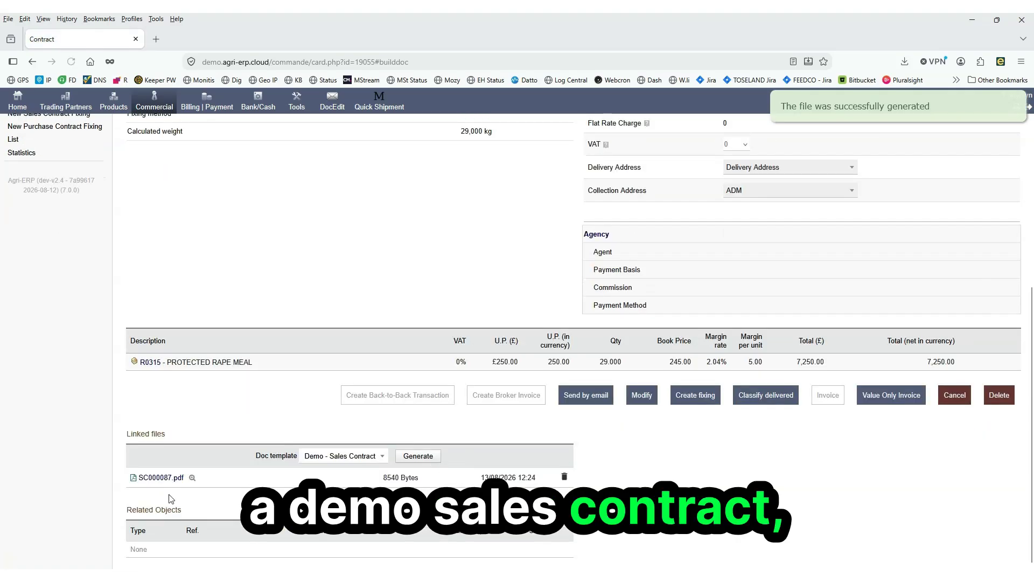
Preview the generated SC000087.pdf contract document, then close the preview
{"action": "left_click", "coordinate": [189, 481]}
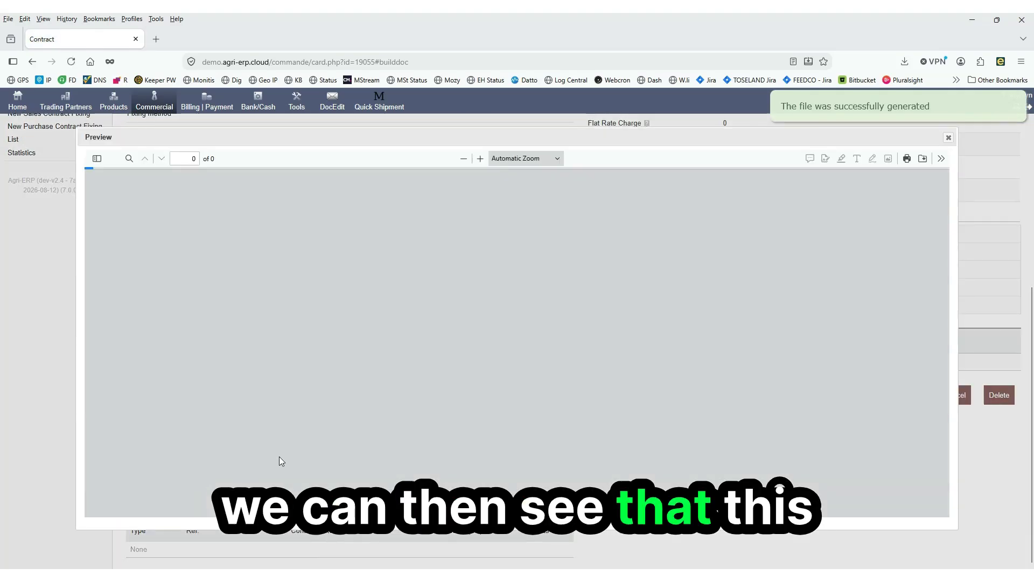
{"action": "scroll", "coordinate": [382, 353], "scroll_direction": "down", "scroll_amount": 3}
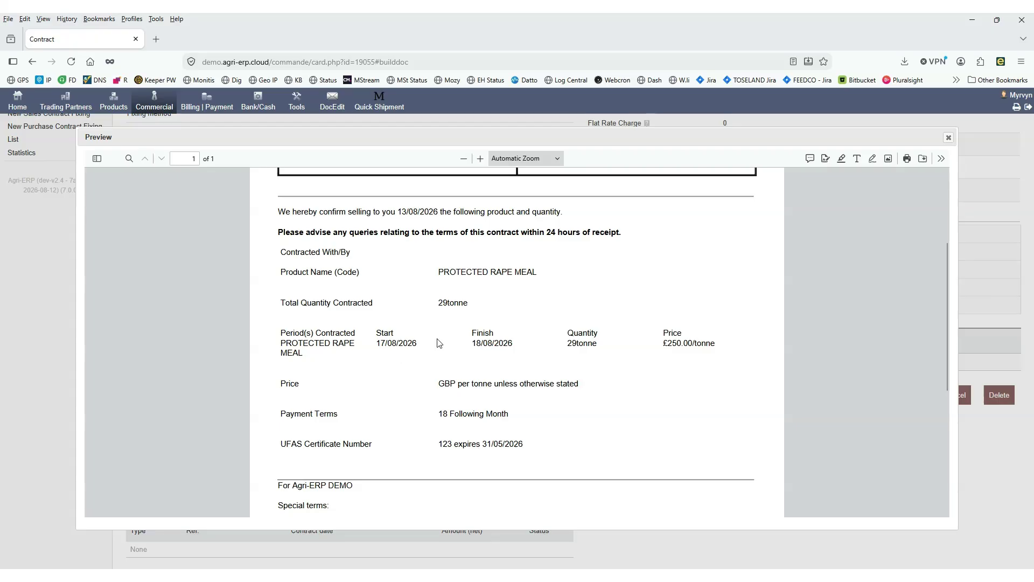
{"action": "left_click", "coordinate": [949, 137]}
Open the send-by-email form and review its receiver options, subject and message
{"action": "left_click", "coordinate": [594, 389]}
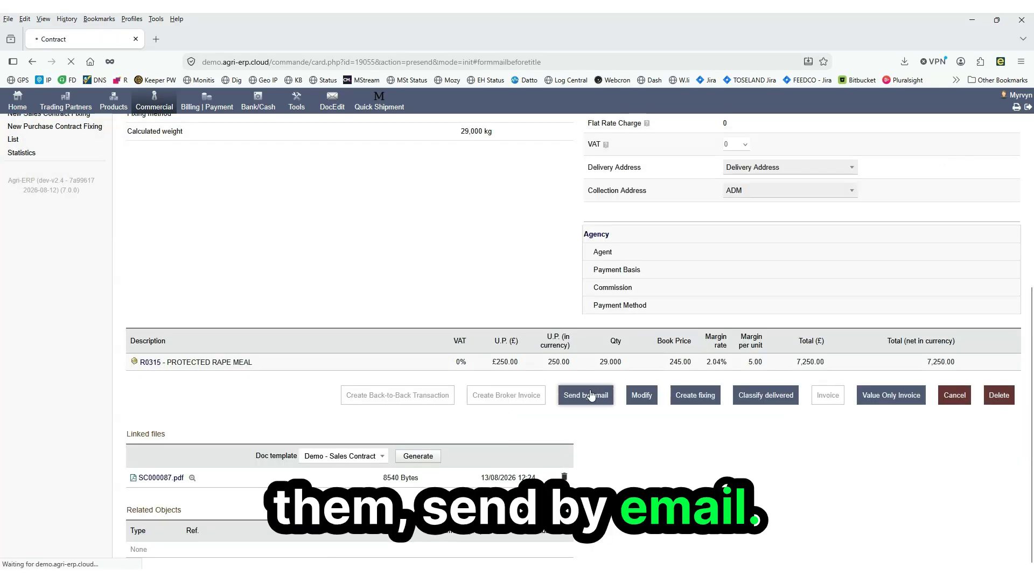
{"action": "left_click", "coordinate": [525, 319]}
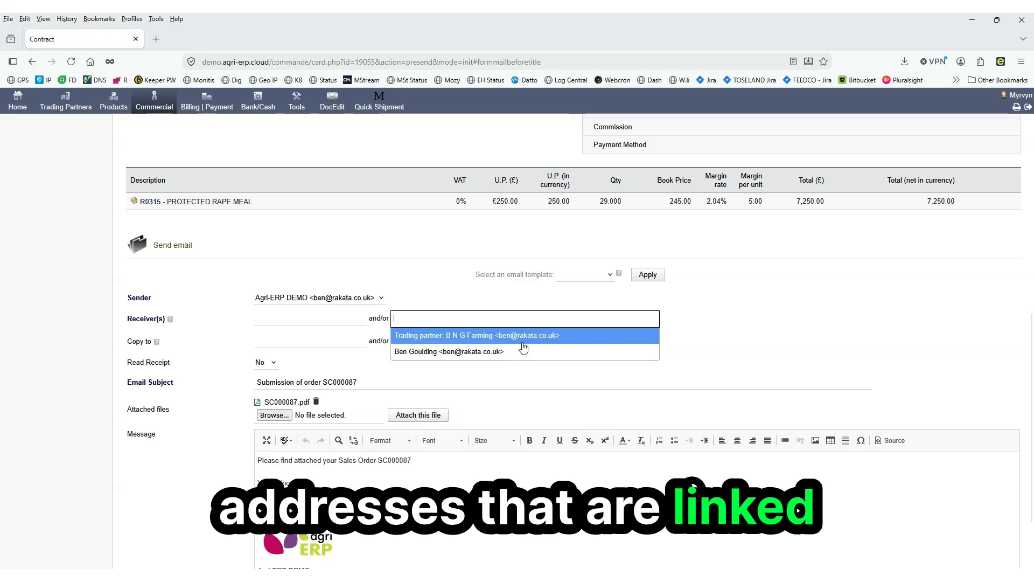
{"action": "left_click", "coordinate": [678, 314]}
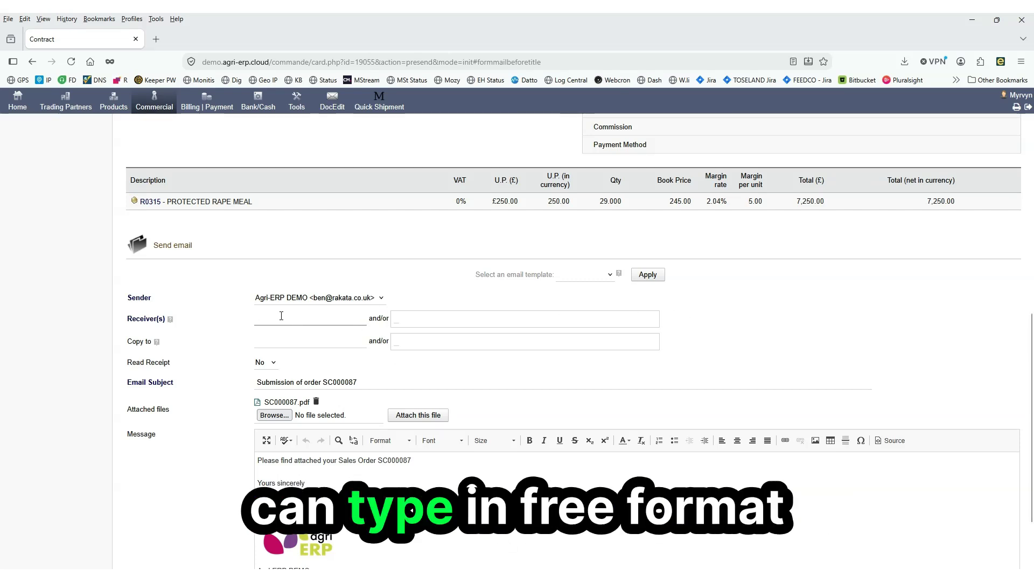
{"action": "left_click", "coordinate": [311, 313]}
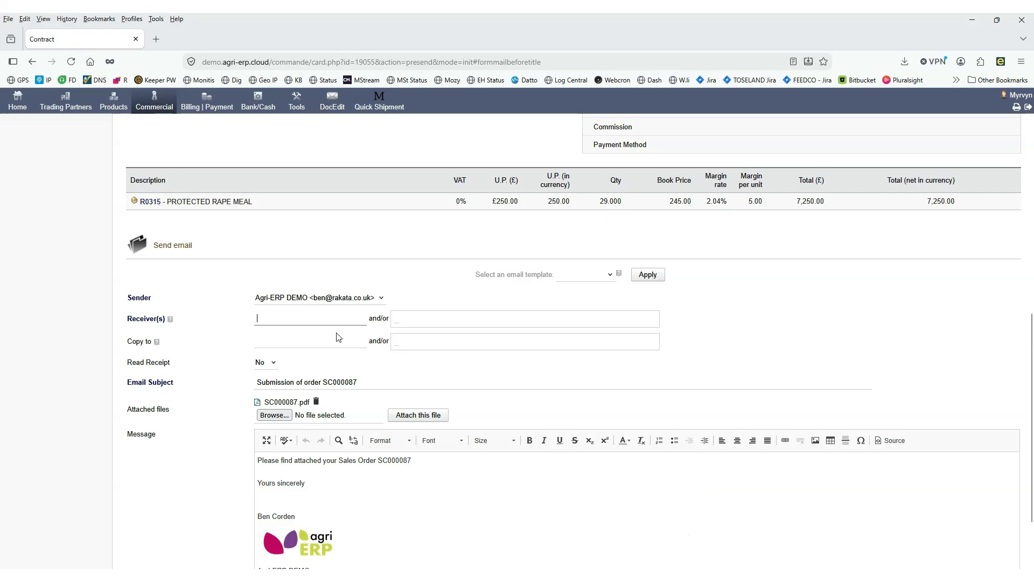
{"action": "triple_click", "coordinate": [373, 385]}
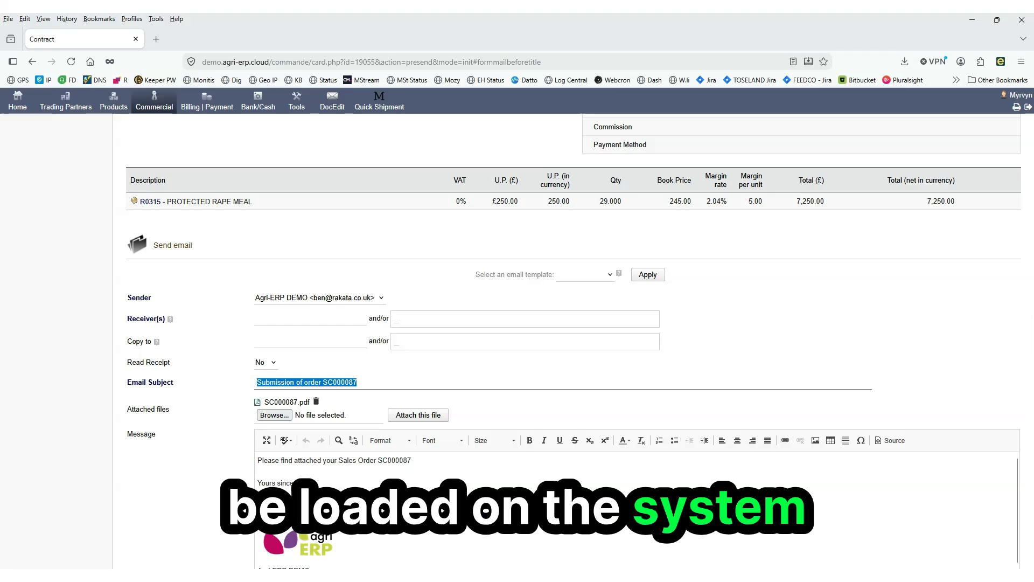
{"action": "left_click", "coordinate": [233, 445]}
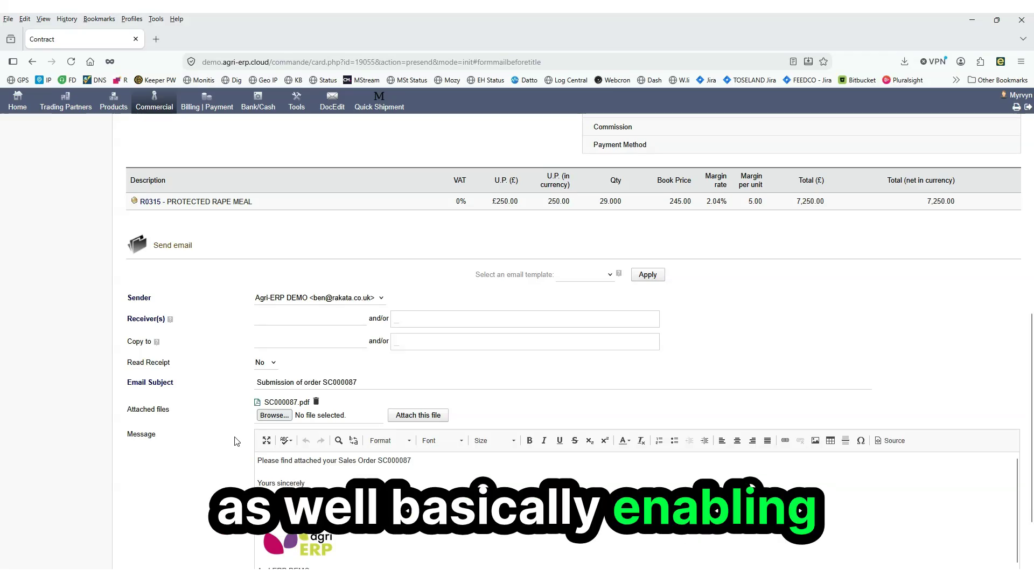
{"action": "scroll", "coordinate": [235, 443], "scroll_direction": "down", "scroll_amount": 2}
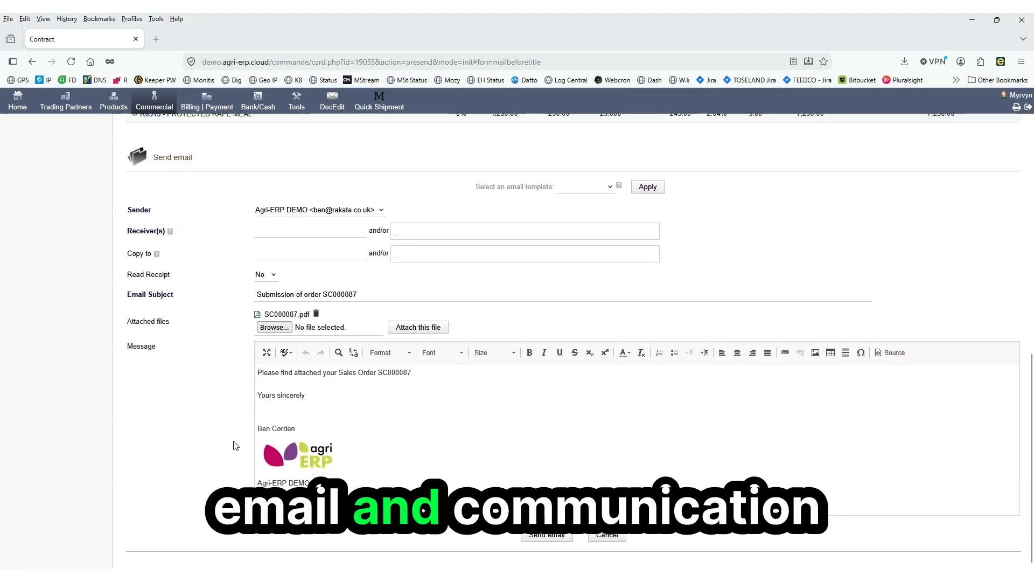
{"action": "scroll", "coordinate": [235, 445], "scroll_direction": "up", "scroll_amount": 3}
{"action": "scroll", "coordinate": [235, 445], "scroll_direction": "down", "scroll_amount": 3}
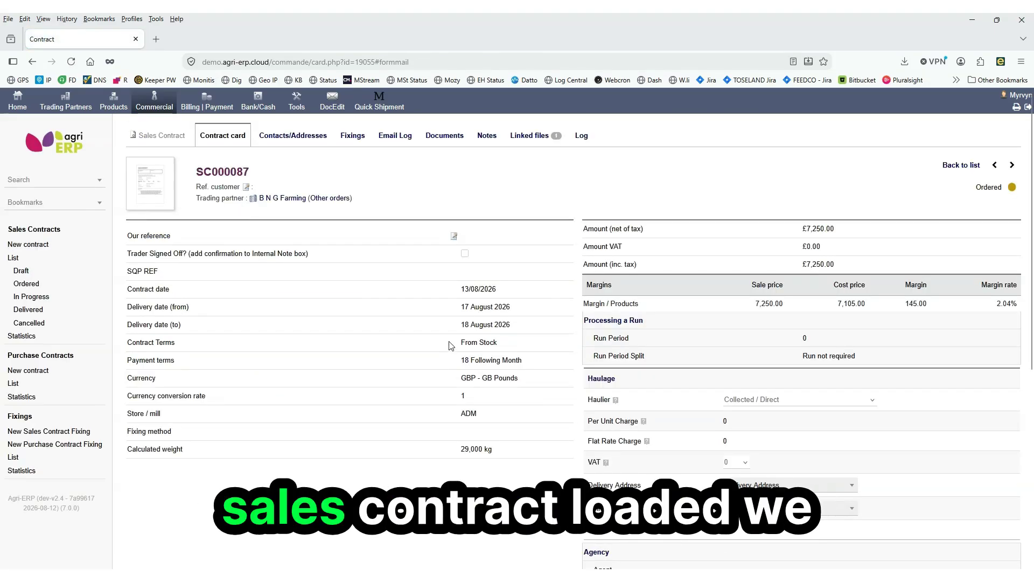
Create a fixing for the rape meal line from the ADM source store
{"action": "left_click", "coordinate": [357, 144]}
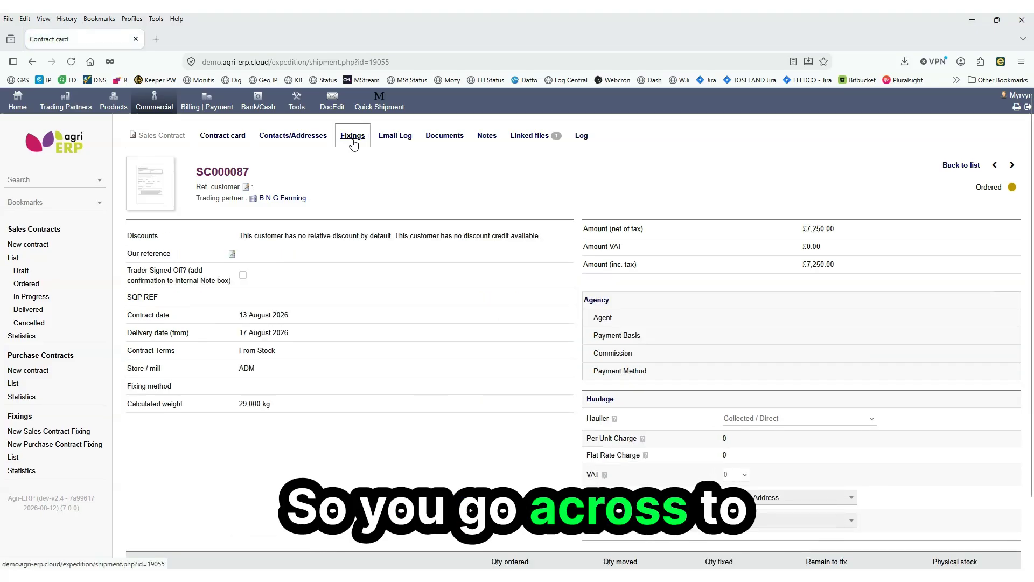
{"action": "scroll", "coordinate": [605, 353], "scroll_direction": "down", "scroll_amount": 2}
{"action": "scroll", "coordinate": [605, 353], "scroll_direction": "down", "scroll_amount": 1}
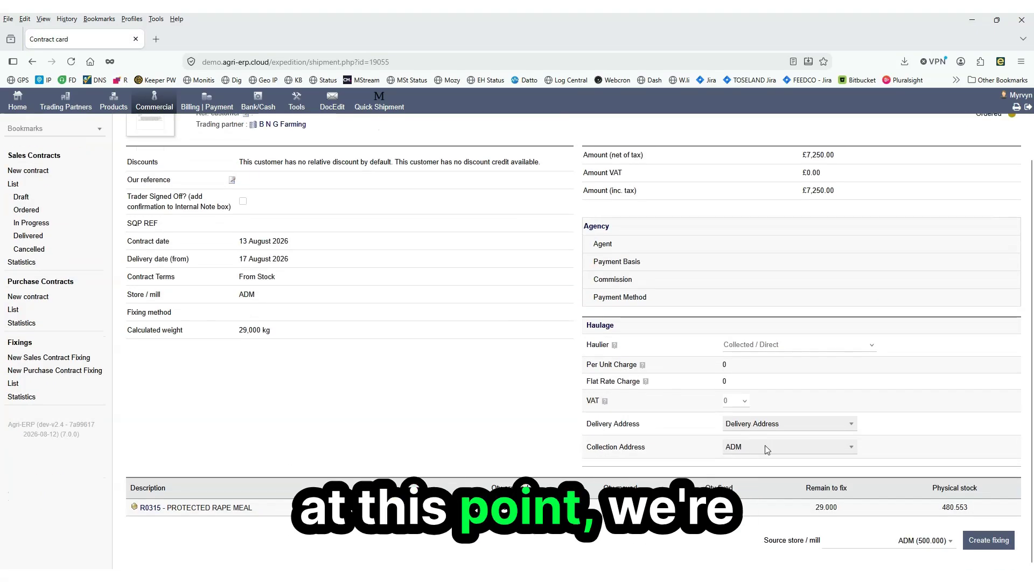
{"action": "left_click", "coordinate": [987, 540]}
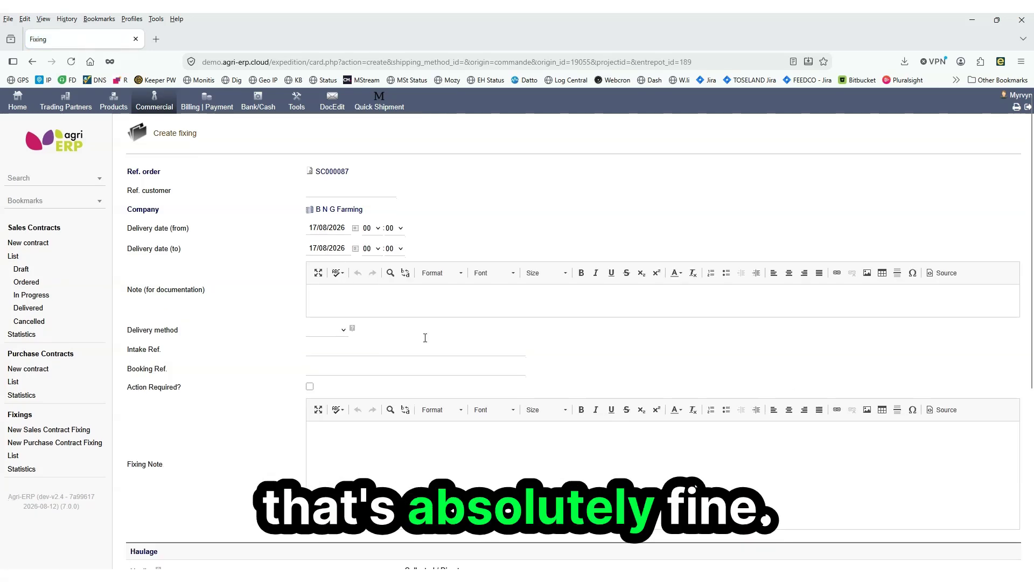
{"action": "scroll", "coordinate": [487, 337], "scroll_direction": "down", "scroll_amount": 5}
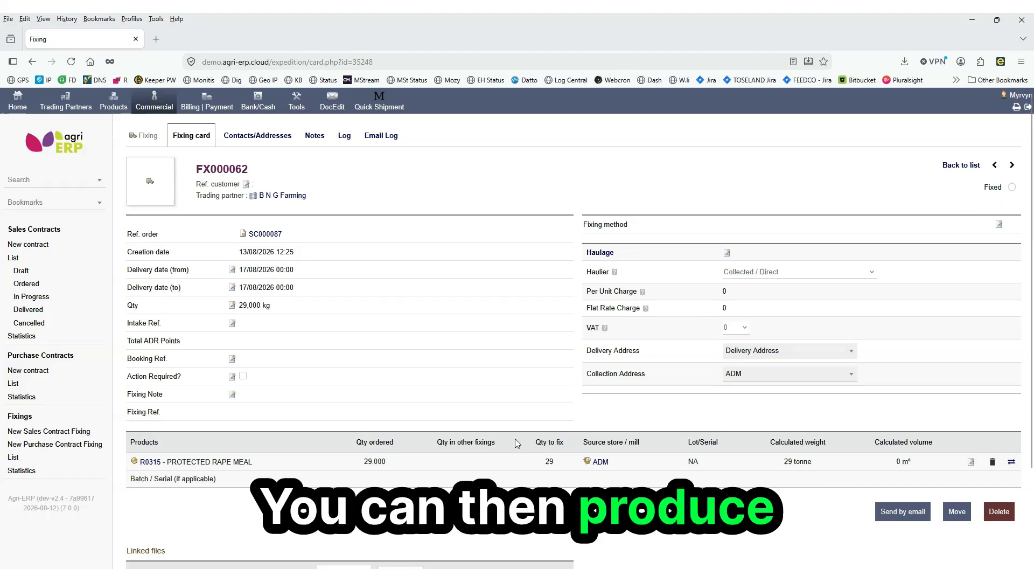
Set the rape meal fixing line's quantity to fix to 28.9, keeping ADM as source store
{"action": "scroll", "coordinate": [515, 442], "scroll_direction": "down", "scroll_amount": 2}
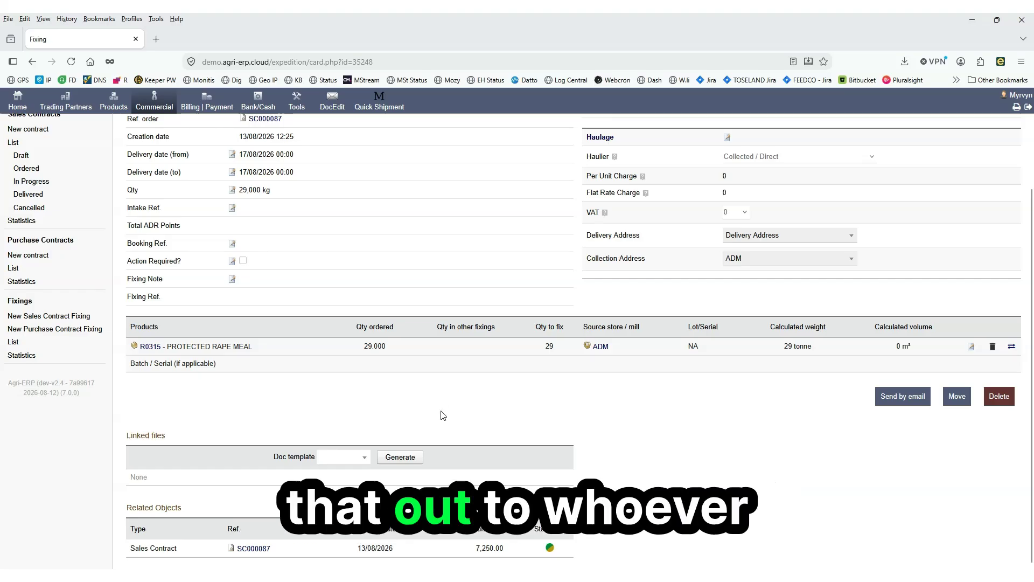
{"action": "scroll", "coordinate": [441, 405], "scroll_direction": "up", "scroll_amount": 3}
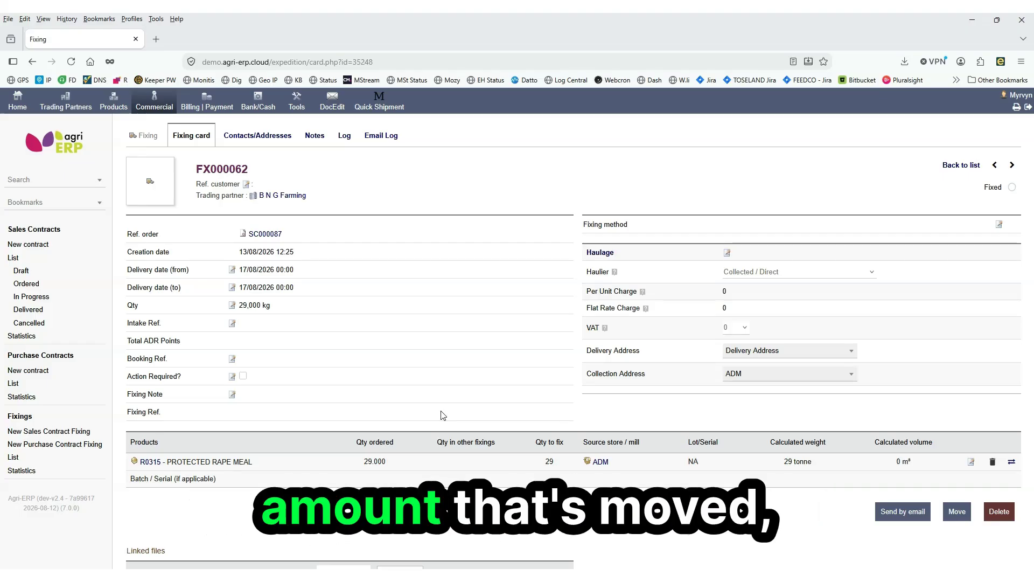
{"action": "left_click", "coordinate": [976, 463]}
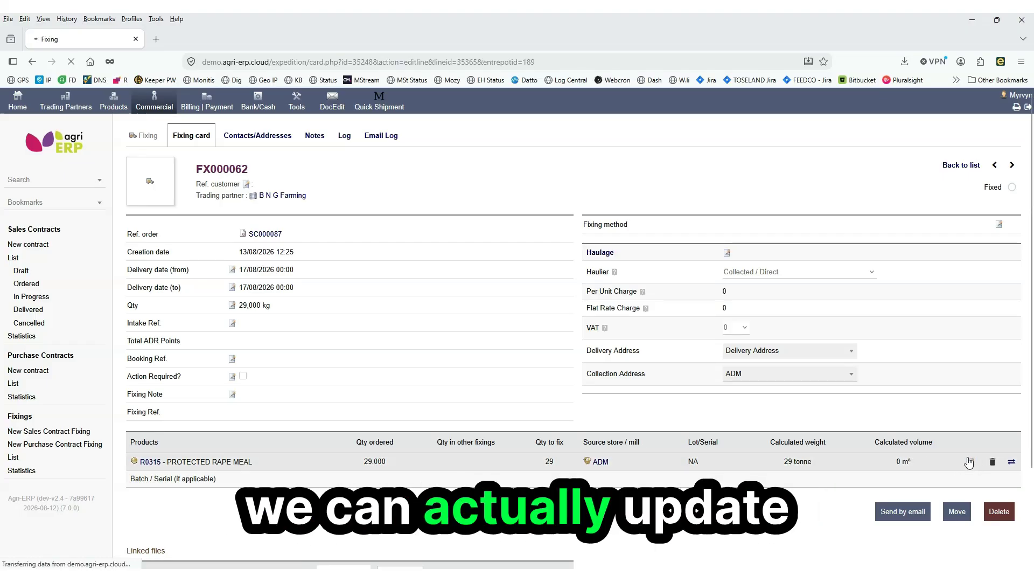
{"action": "left_click_drag", "start_coordinate": [559, 469], "coordinate": [527, 470]}
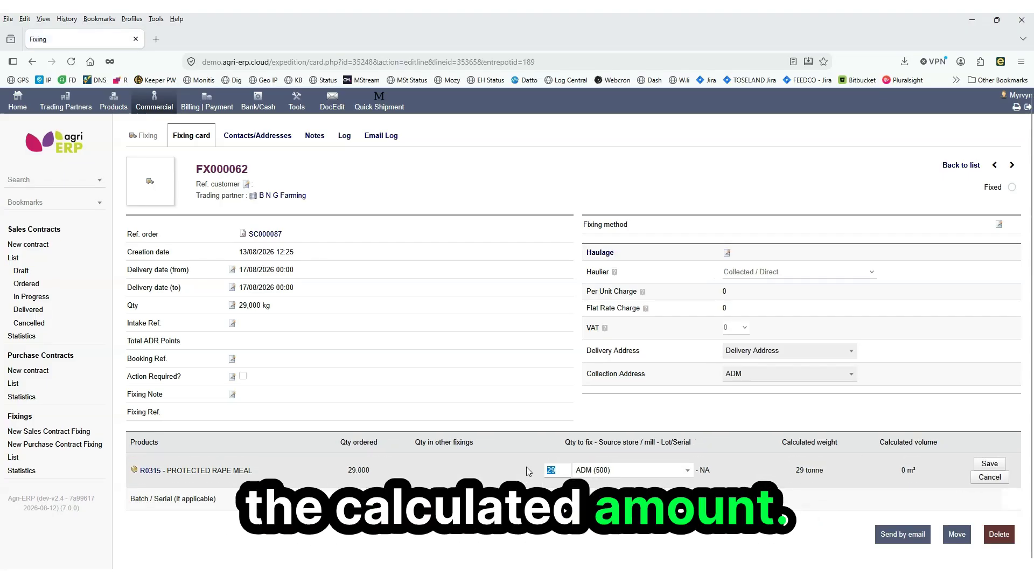
{"action": "type", "text": "28.3"}
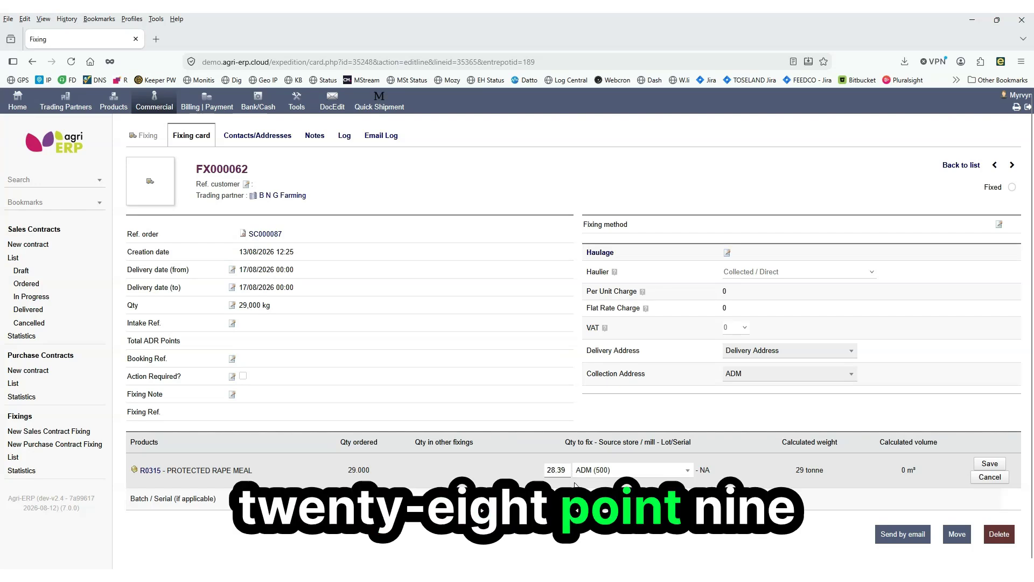
{"action": "key", "text": "BackSpace"}
{"action": "type", "text": "9"}
{"action": "key", "text": "Return"}
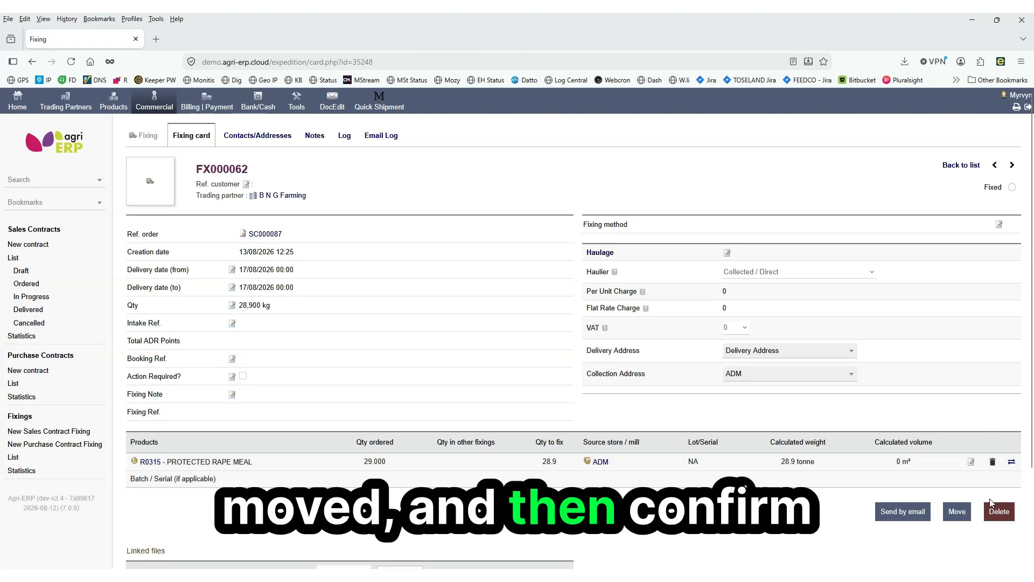
Move the fixing, confirming the movement, and create an invoice from it
{"action": "left_click", "coordinate": [957, 512]}
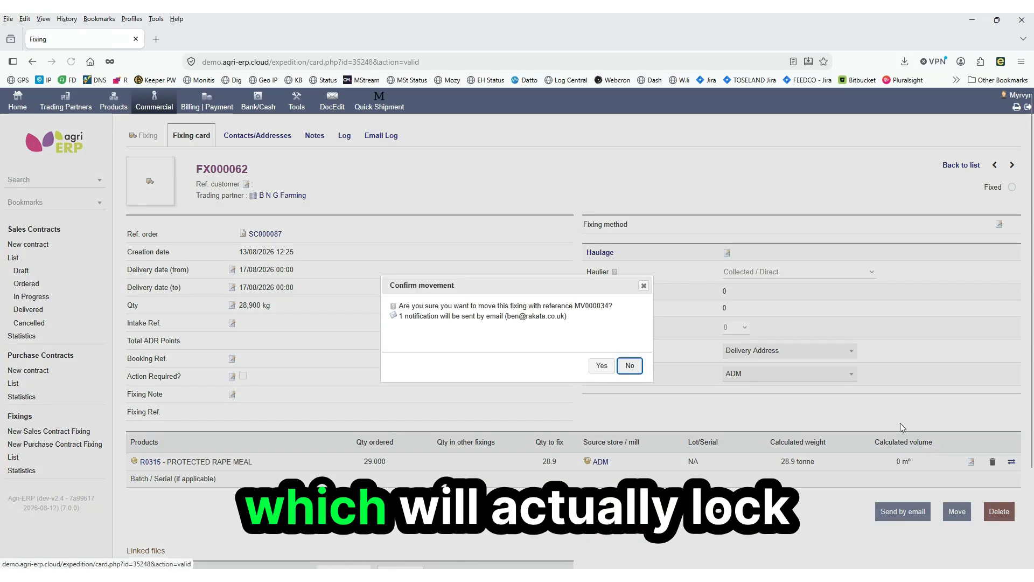
{"action": "left_click", "coordinate": [601, 366]}
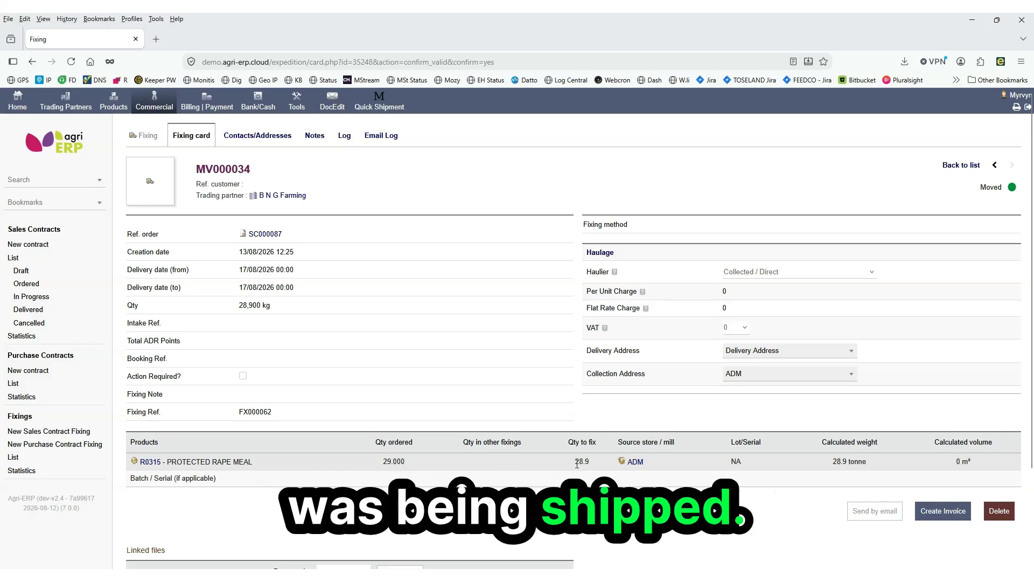
{"action": "left_click", "coordinate": [939, 514]}
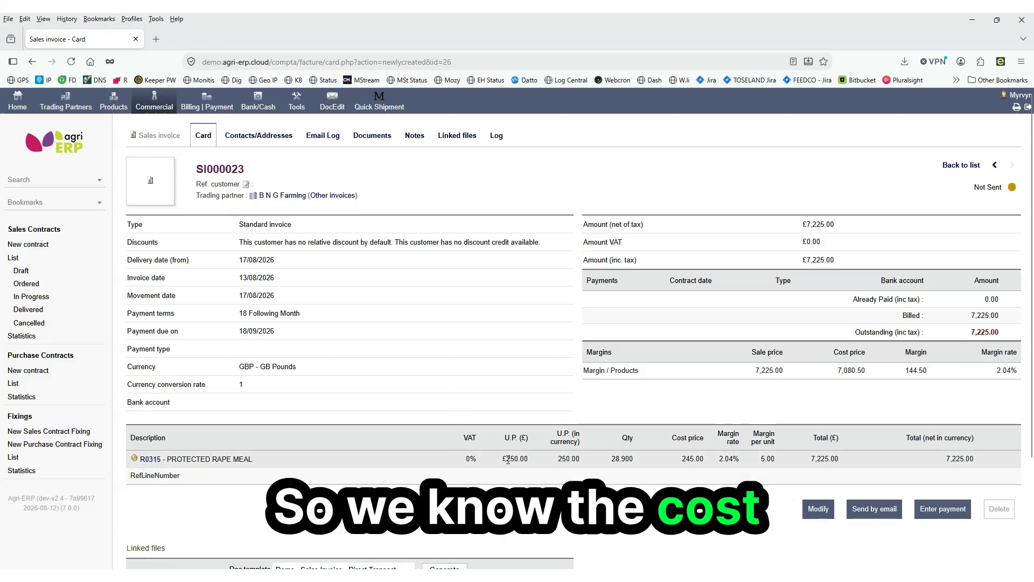
Review the invoice line's unit price, quantity and total, and the available document templates
{"action": "left_click_drag", "start_coordinate": [501, 459], "coordinate": [541, 463]}
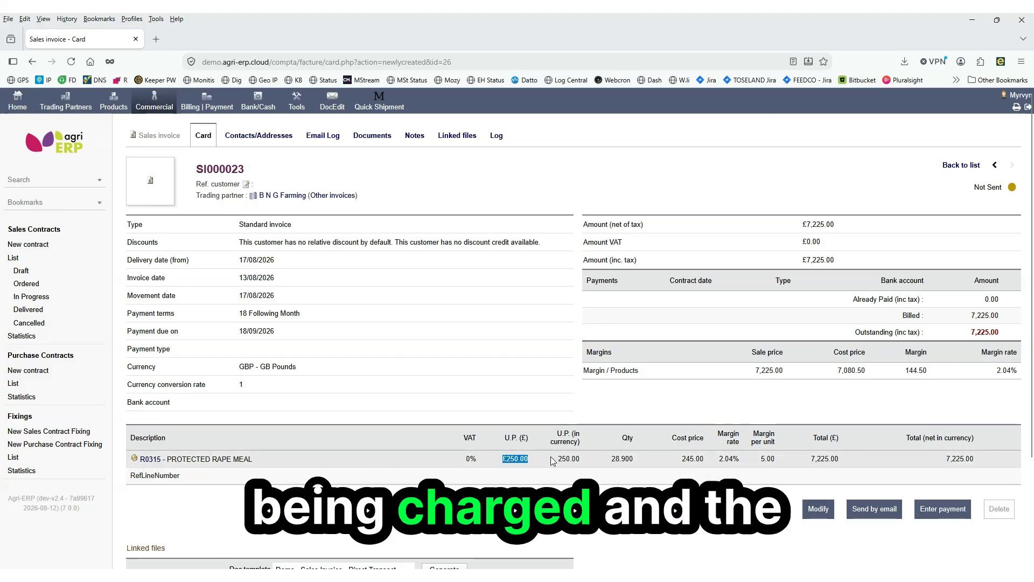
{"action": "left_click_drag", "start_coordinate": [610, 458], "coordinate": [646, 467]}
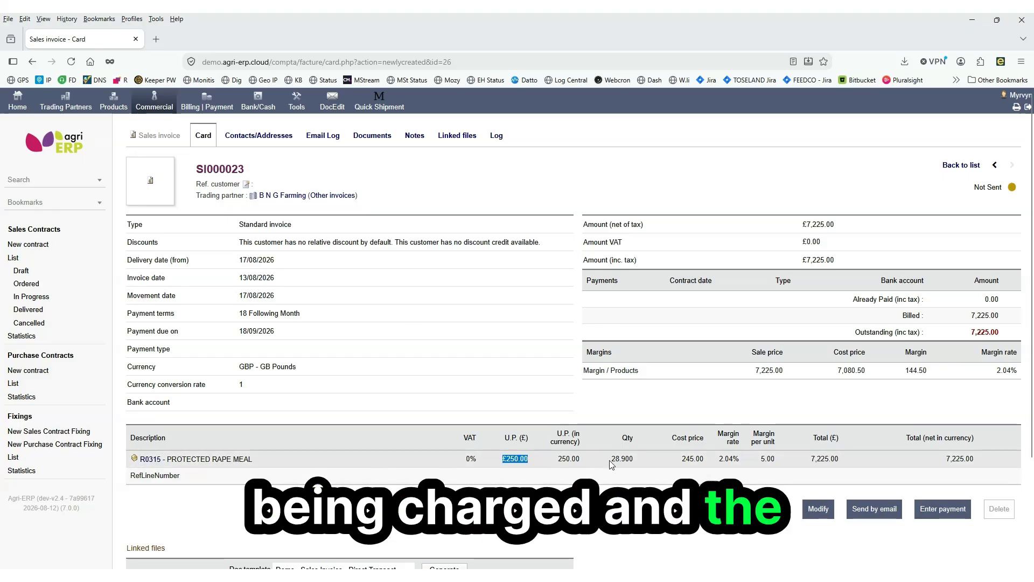
{"action": "left_click", "coordinate": [645, 465]}
{"action": "left_click_drag", "start_coordinate": [919, 461], "coordinate": [976, 463]}
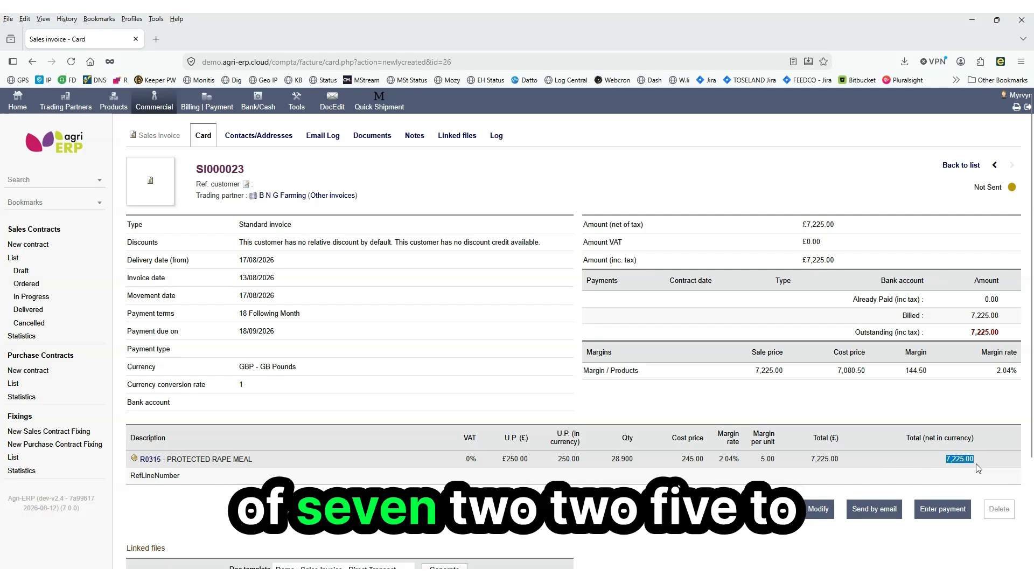
{"action": "left_click", "coordinate": [958, 471]}
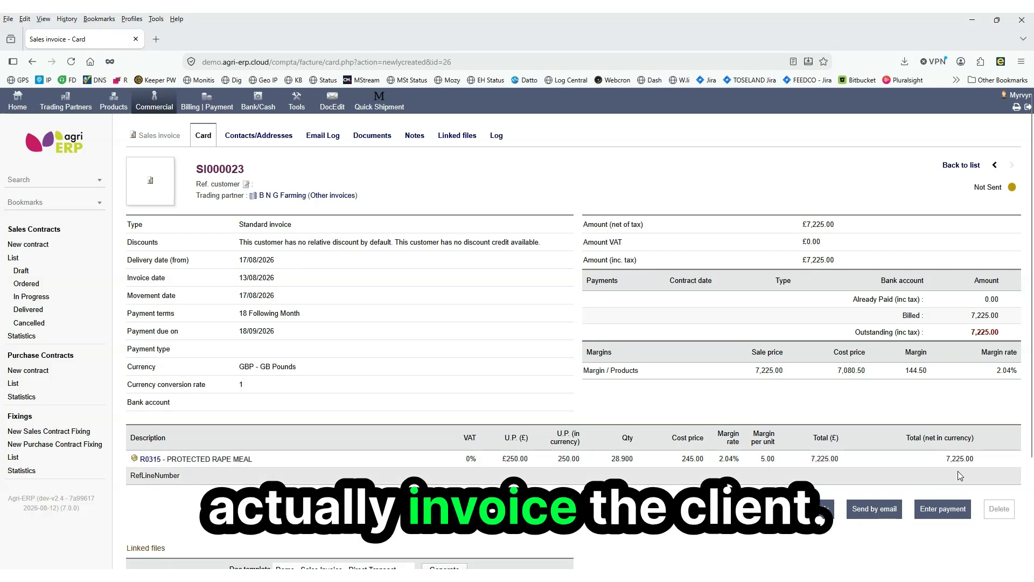
{"action": "scroll", "coordinate": [845, 454], "scroll_direction": "down", "scroll_amount": 3}
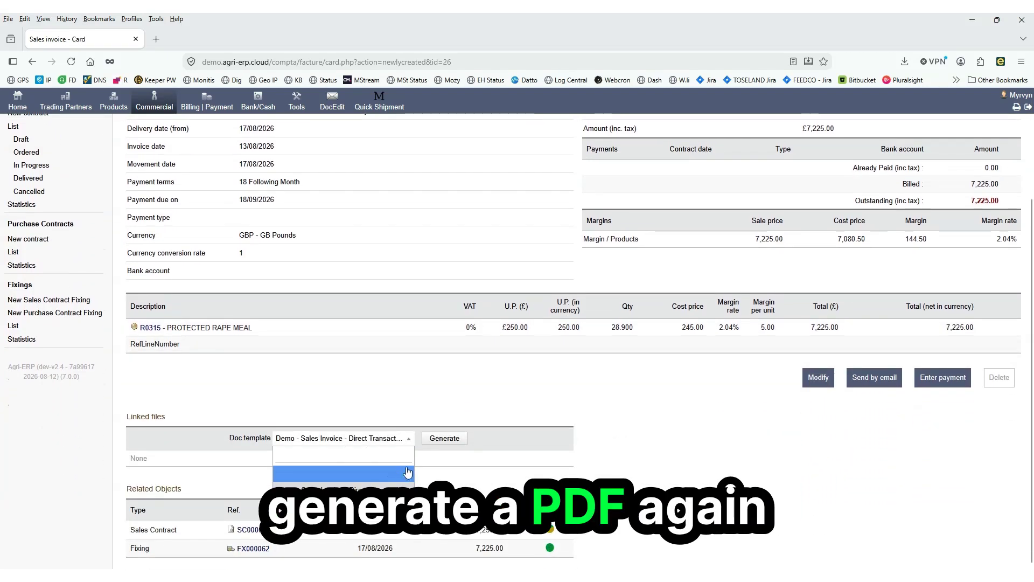
{"action": "left_click", "coordinate": [408, 408]}
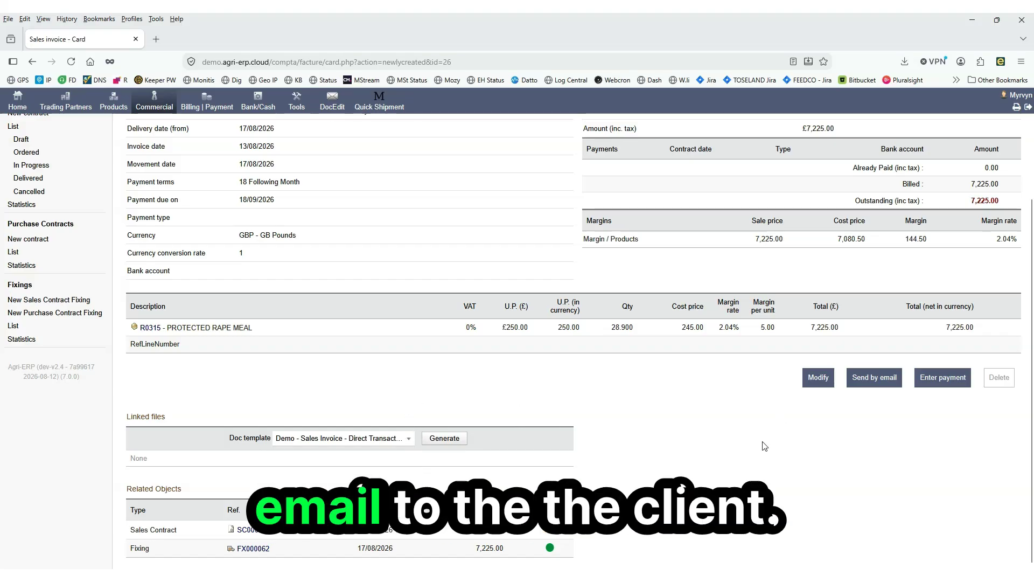
{"action": "scroll", "coordinate": [765, 446], "scroll_direction": "up", "scroll_amount": 3}
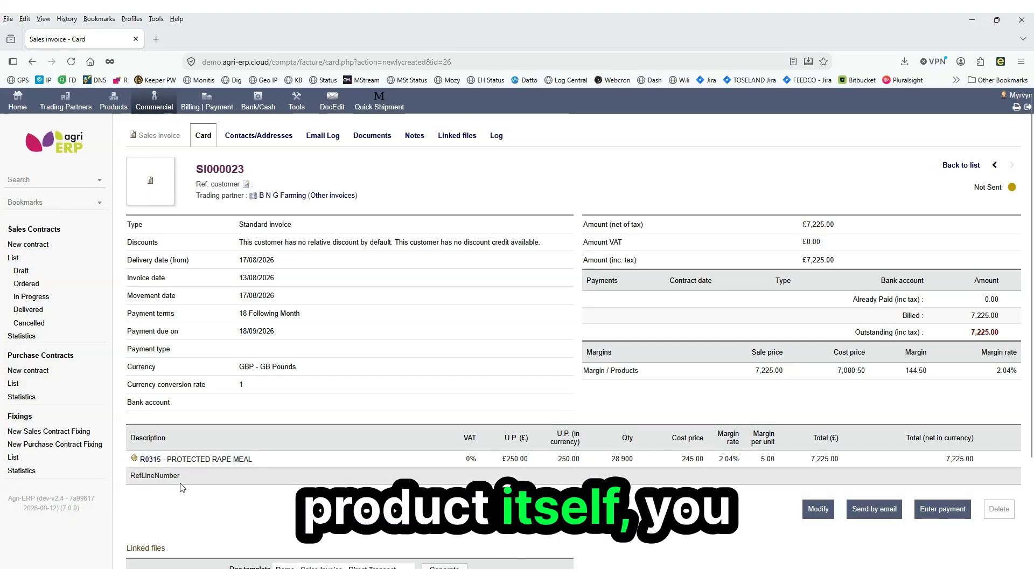
Open the PROTECTED RAPE MEAL product and view its sale prices and purchase prices
{"action": "left_click", "coordinate": [150, 459]}
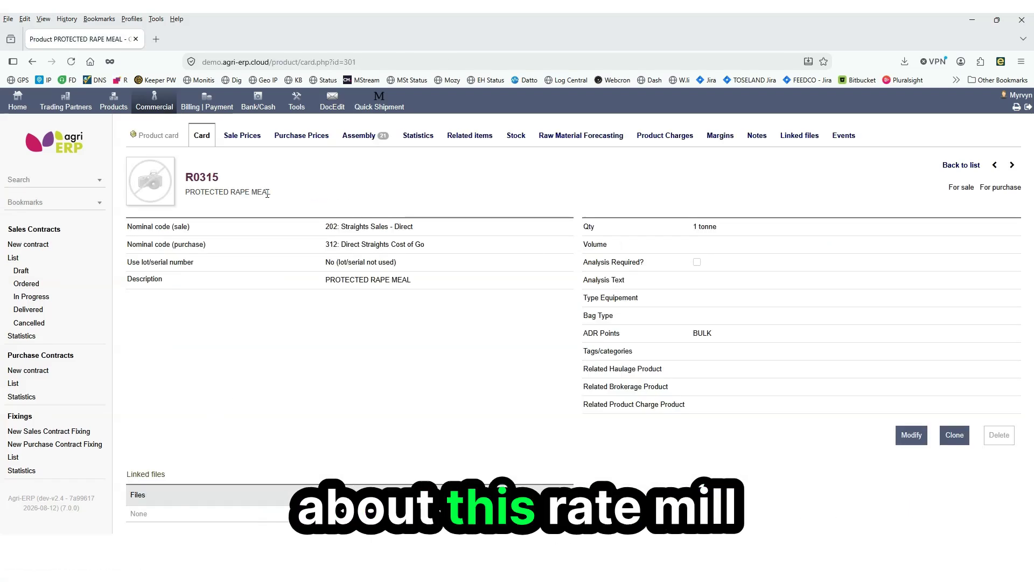
{"action": "left_click", "coordinate": [237, 141]}
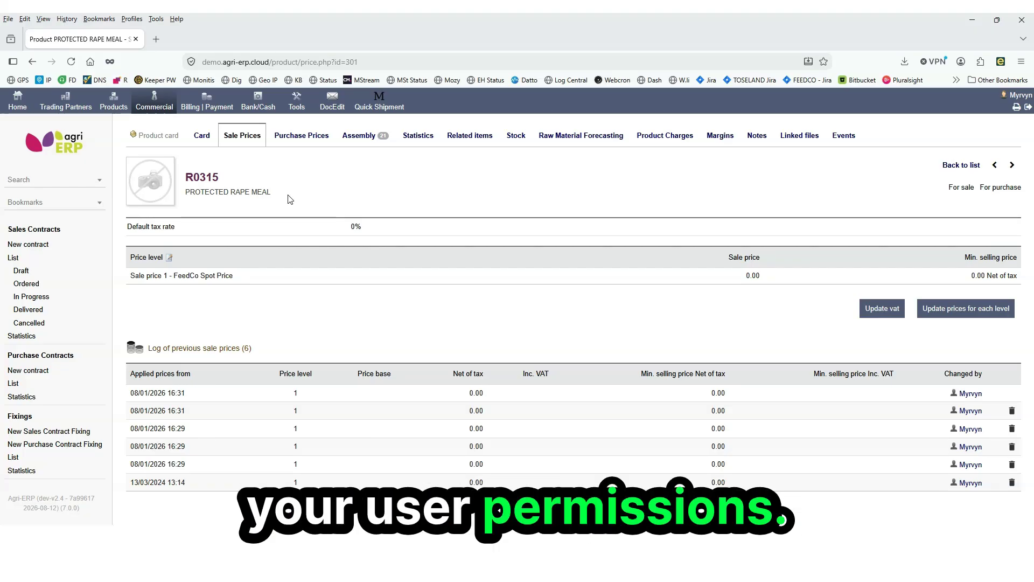
{"action": "left_click", "coordinate": [316, 140]}
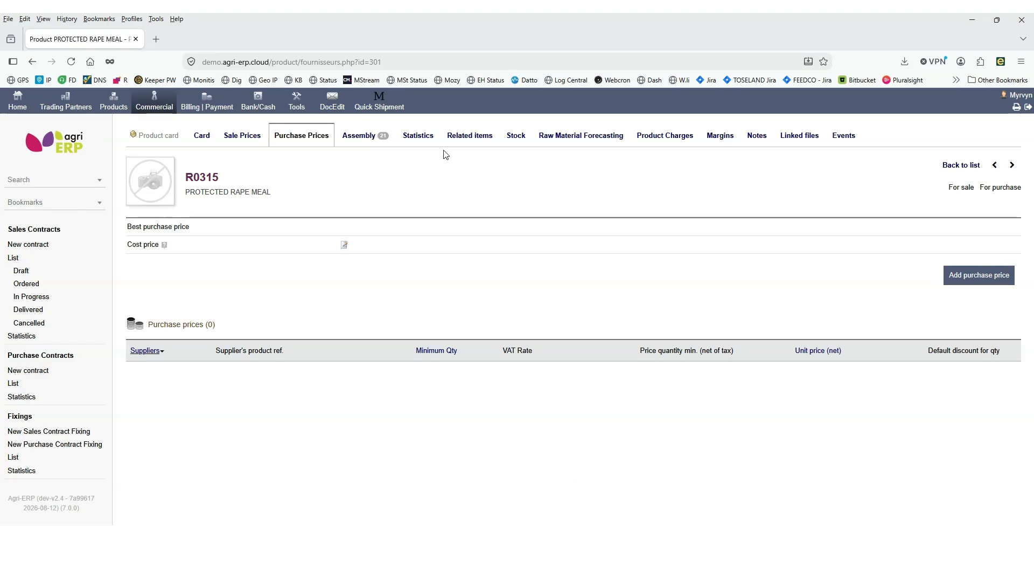
Examine the product's stock: physical stock per store, open fixings, and open sales and purchase contracts
{"action": "left_click", "coordinate": [514, 136]}
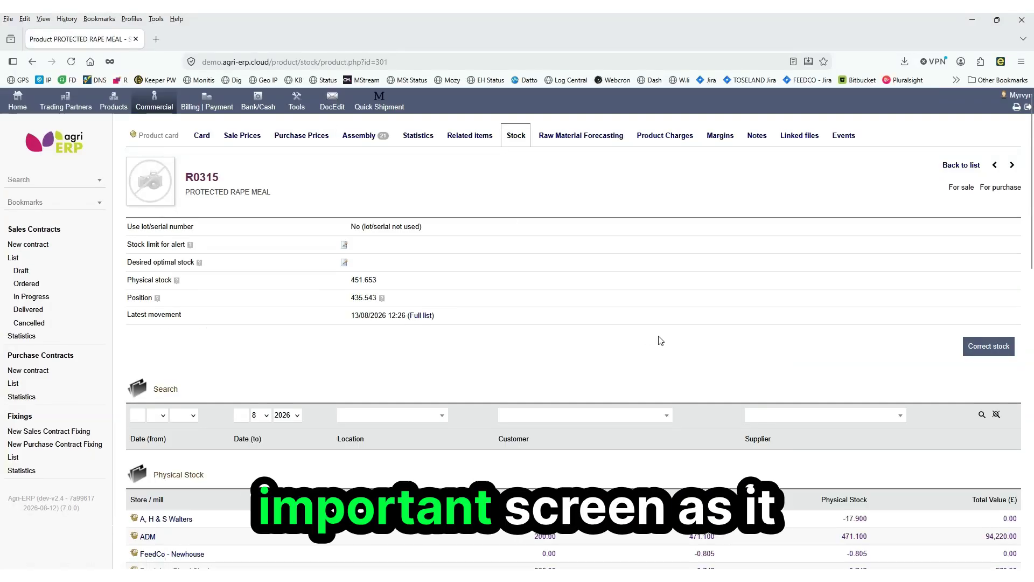
{"action": "scroll", "coordinate": [693, 356], "scroll_direction": "down", "scroll_amount": 1}
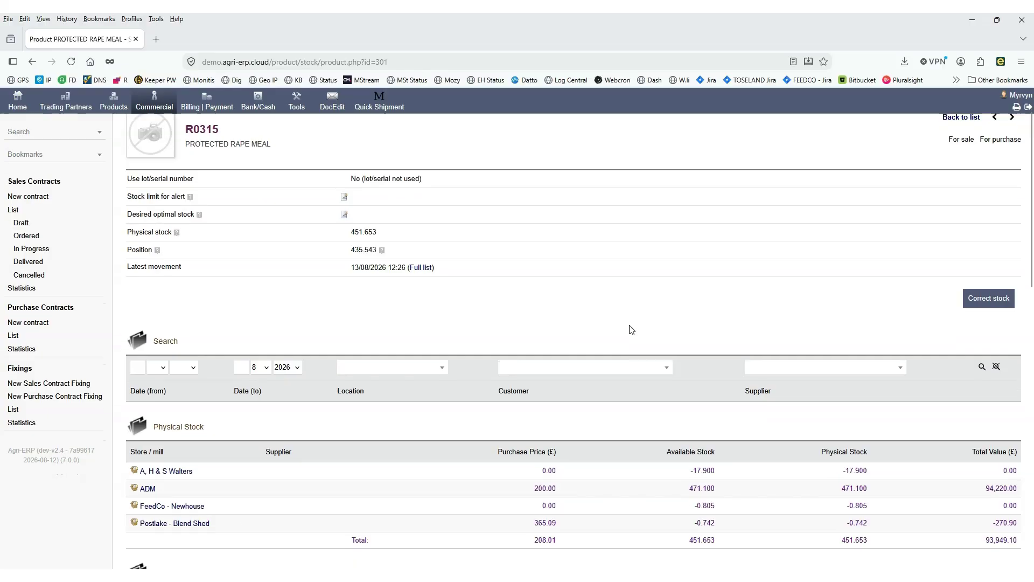
{"action": "scroll", "coordinate": [630, 328], "scroll_direction": "down", "scroll_amount": 3}
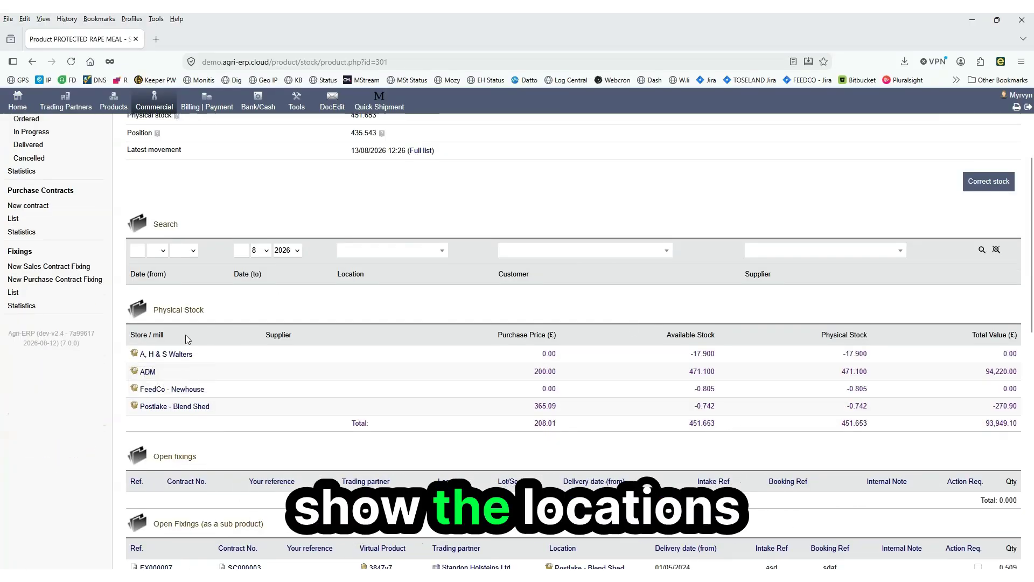
{"action": "mouse_move", "coordinate": [170, 413]}
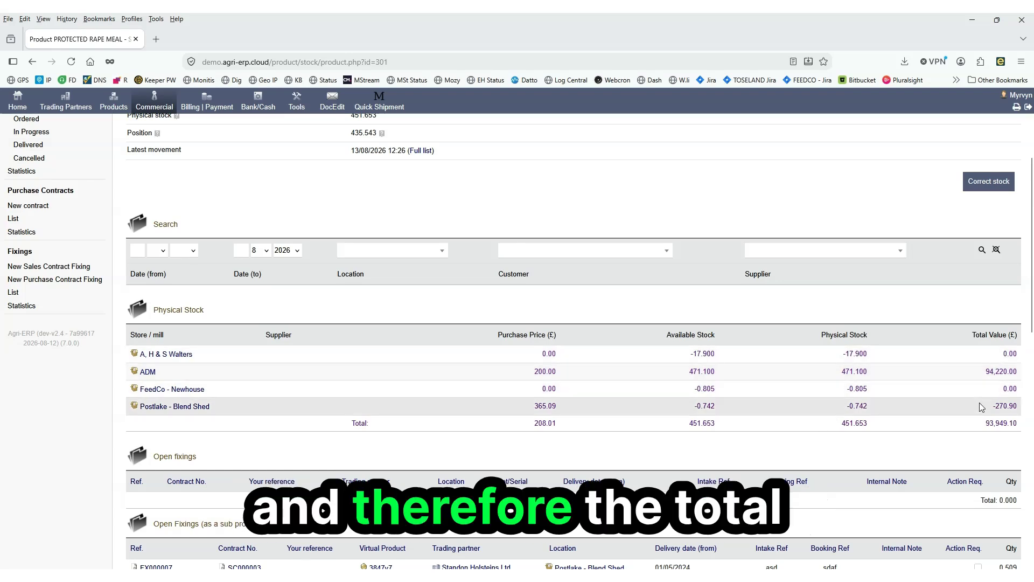
{"action": "scroll", "coordinate": [976, 413], "scroll_direction": "down", "scroll_amount": 1}
{"action": "scroll", "coordinate": [977, 413], "scroll_direction": "down", "scroll_amount": 2}
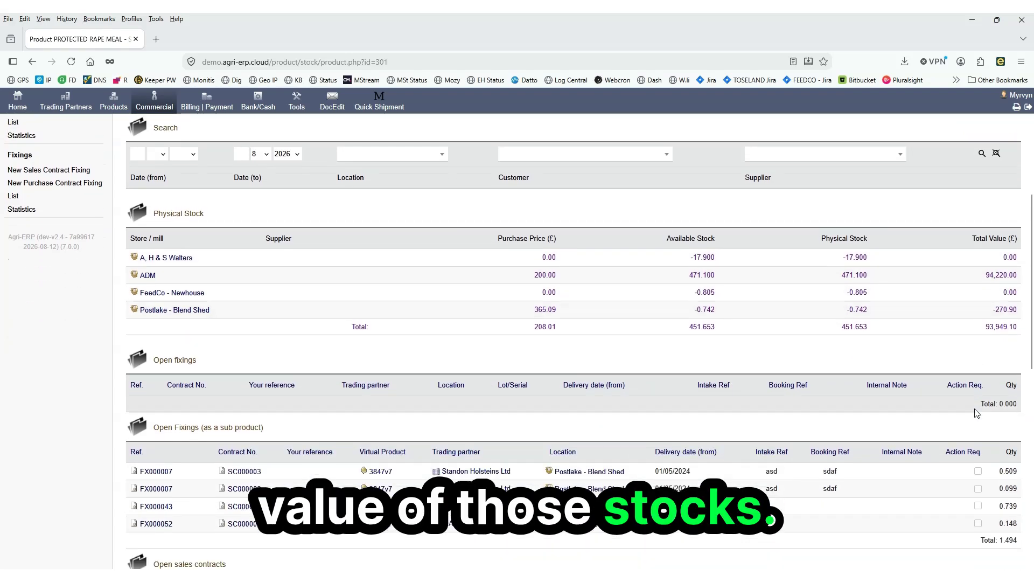
{"action": "scroll", "coordinate": [647, 335], "scroll_direction": "down", "scroll_amount": 2}
{"action": "scroll", "coordinate": [647, 335], "scroll_direction": "down", "scroll_amount": 2}
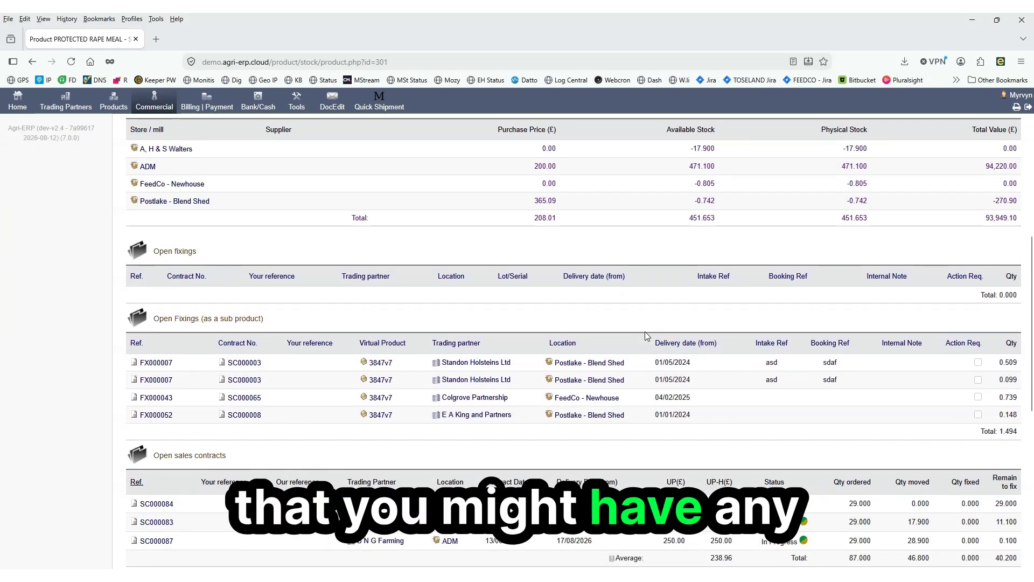
{"action": "scroll", "coordinate": [645, 331], "scroll_direction": "down", "scroll_amount": 1}
{"action": "scroll", "coordinate": [336, 317], "scroll_direction": "down", "scroll_amount": 1}
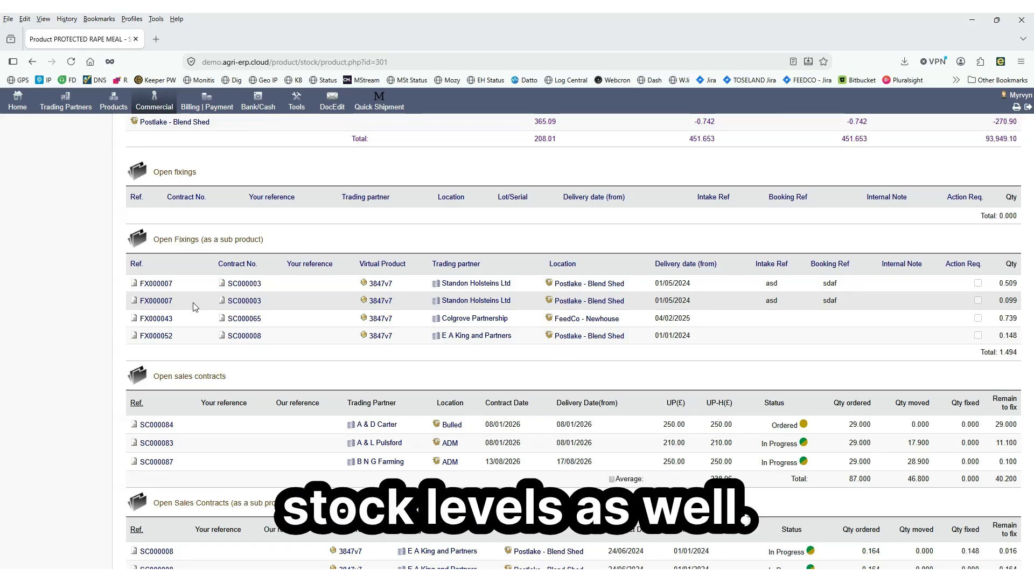
{"action": "scroll", "coordinate": [204, 307], "scroll_direction": "down", "scroll_amount": 2}
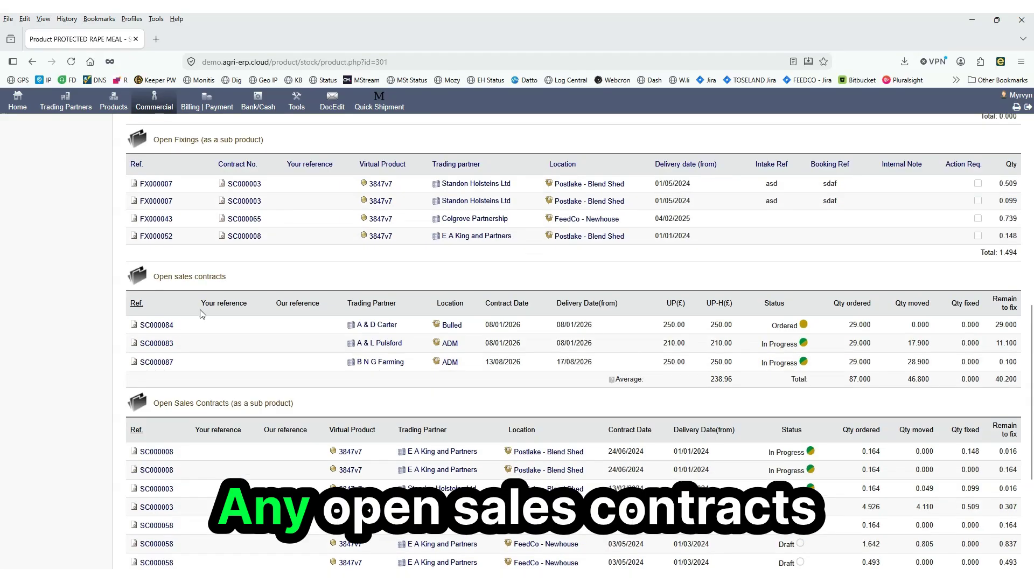
{"action": "scroll", "coordinate": [200, 317], "scroll_direction": "down", "scroll_amount": 3}
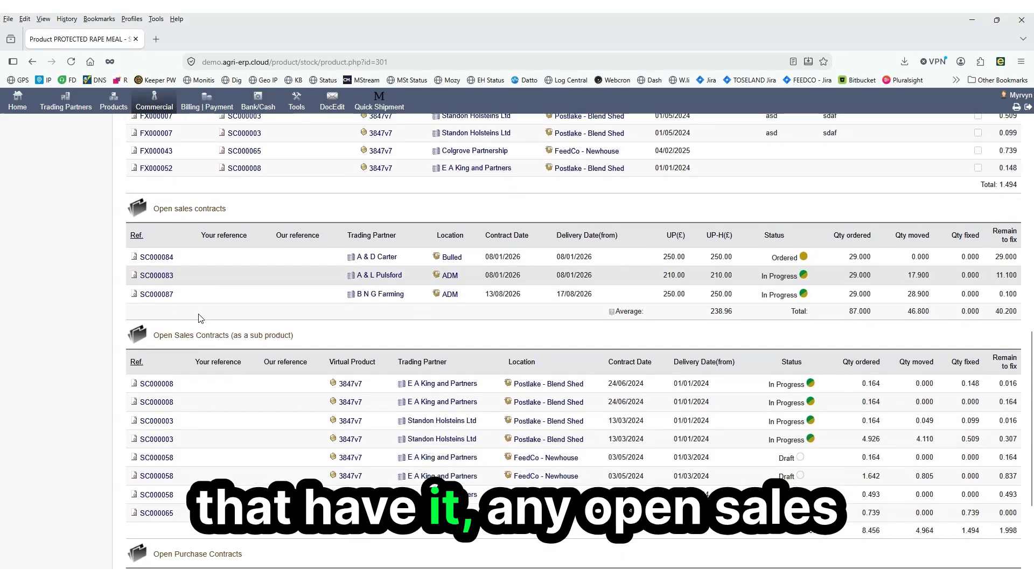
{"action": "scroll", "coordinate": [198, 318], "scroll_direction": "down", "scroll_amount": 2}
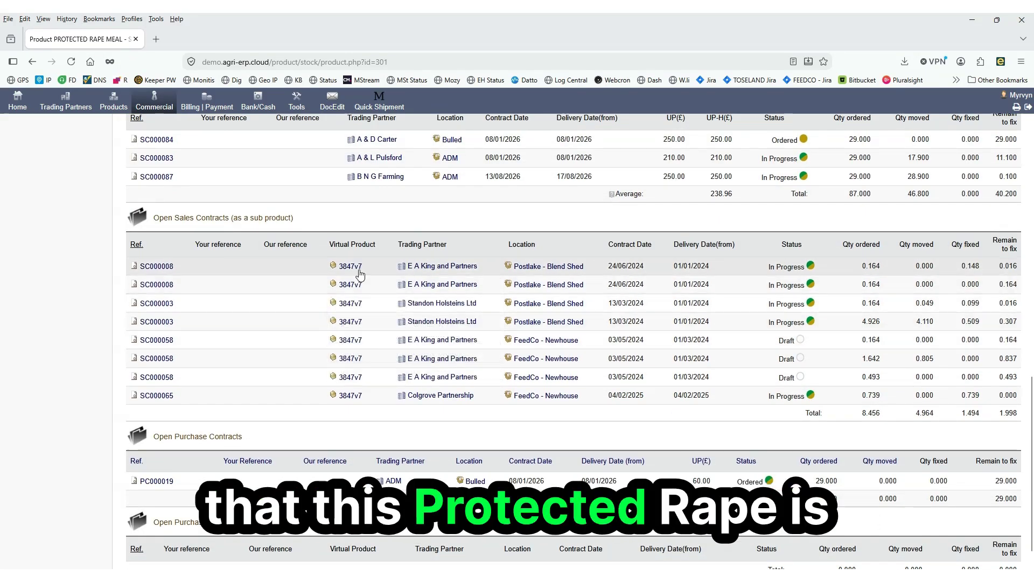
{"action": "mouse_move", "coordinate": [358, 317]}
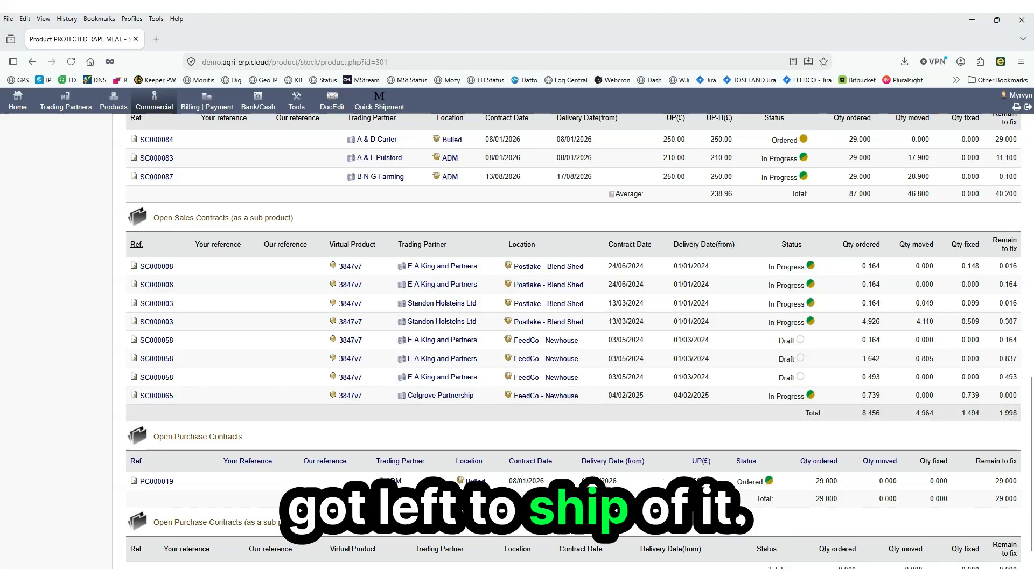
{"action": "scroll", "coordinate": [998, 415], "scroll_direction": "down", "scroll_amount": 1}
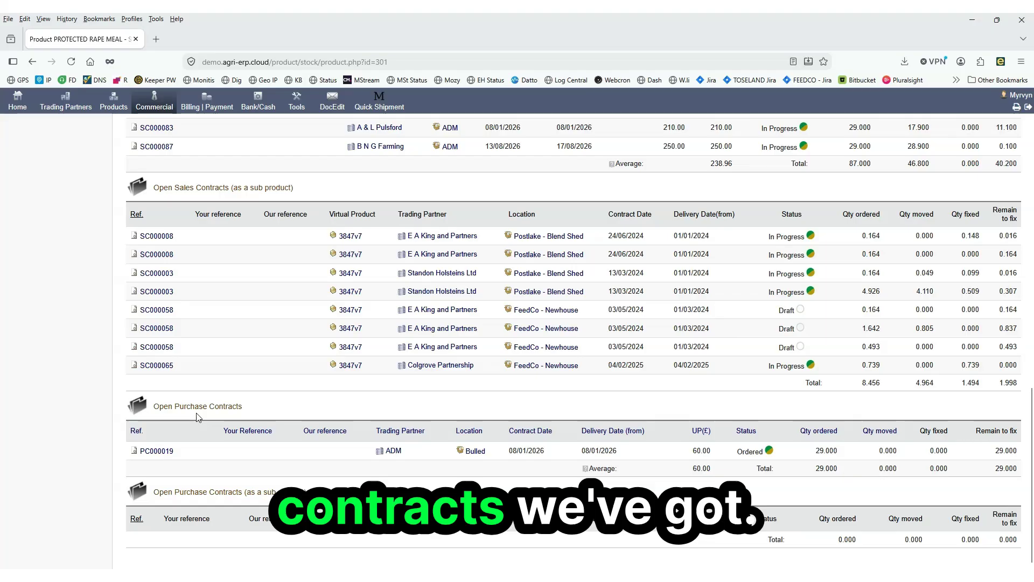
{"action": "mouse_move", "coordinate": [192, 455]}
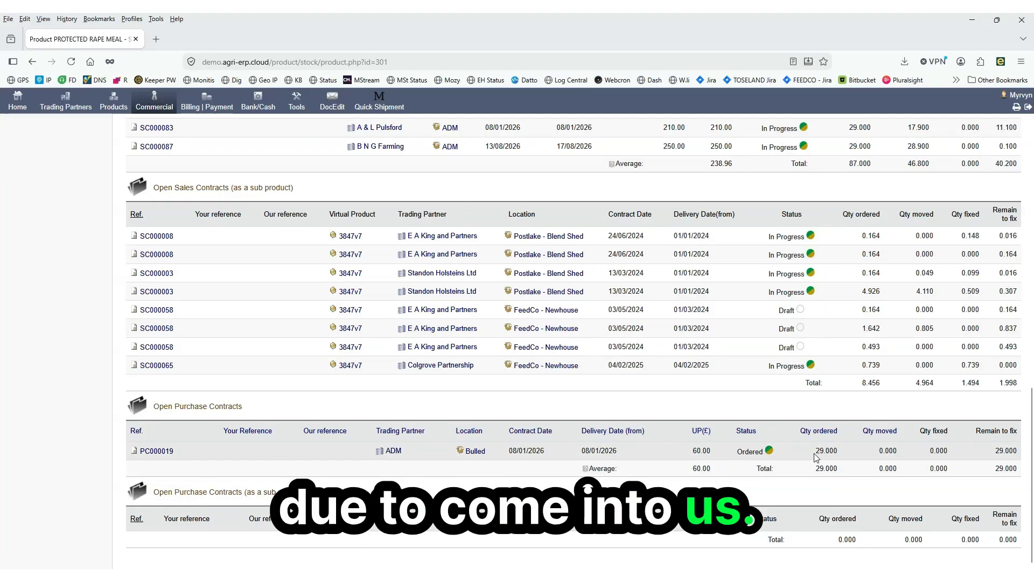
{"action": "scroll", "coordinate": [814, 455], "scroll_direction": "up", "scroll_amount": 7}
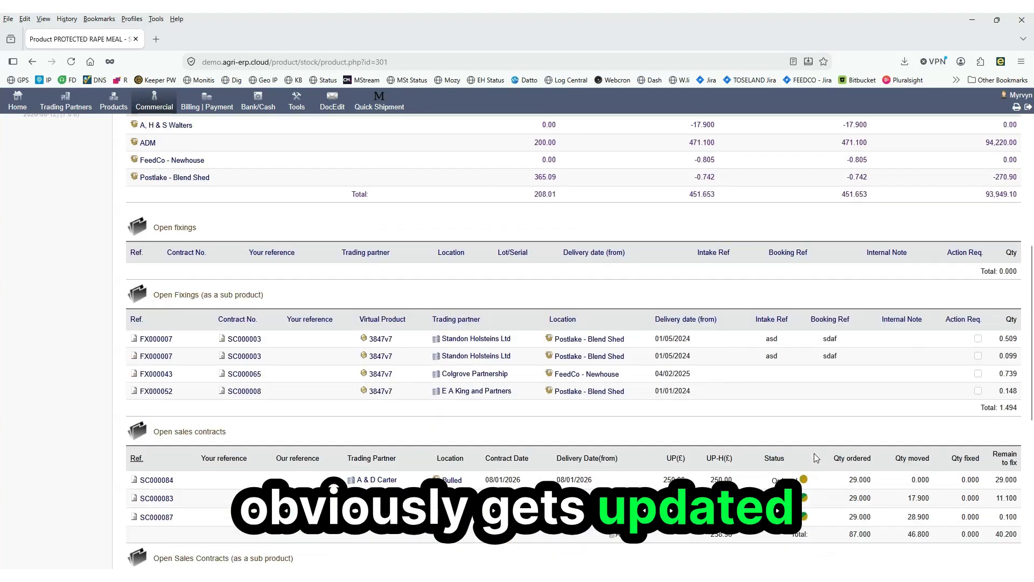
{"action": "scroll", "coordinate": [813, 457], "scroll_direction": "up", "scroll_amount": 6}
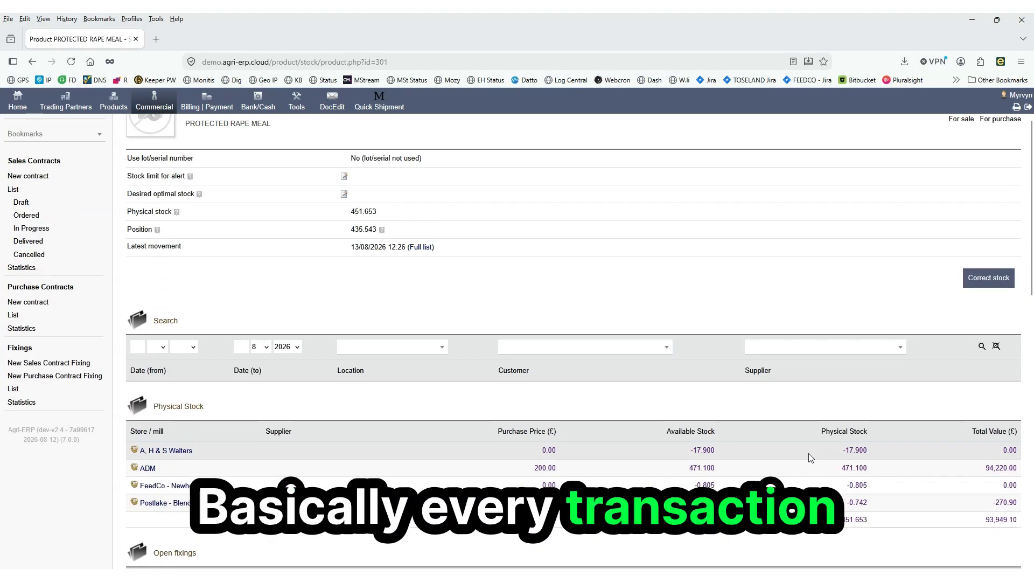
{"action": "scroll", "coordinate": [783, 446], "scroll_direction": "up", "scroll_amount": 1}
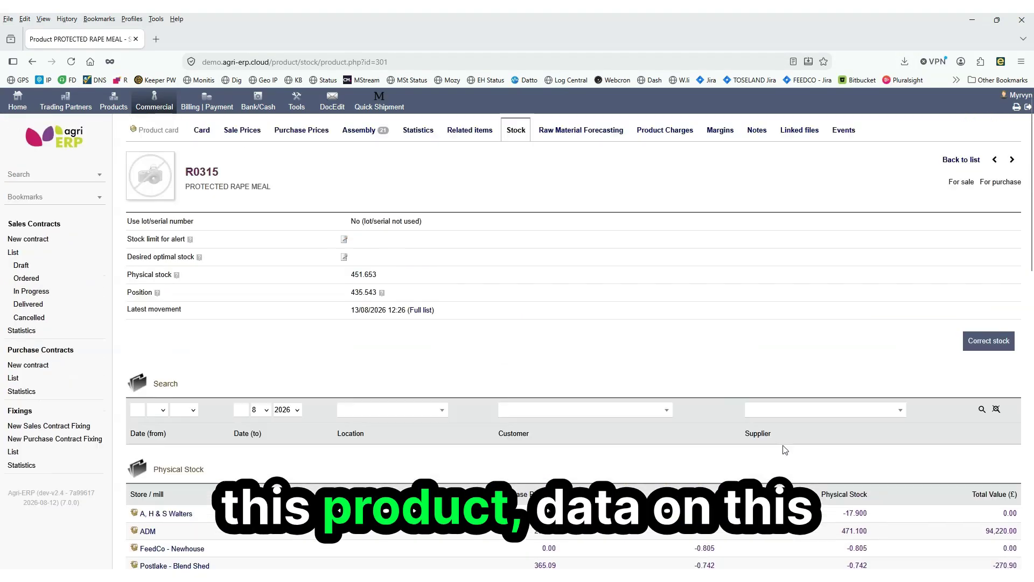